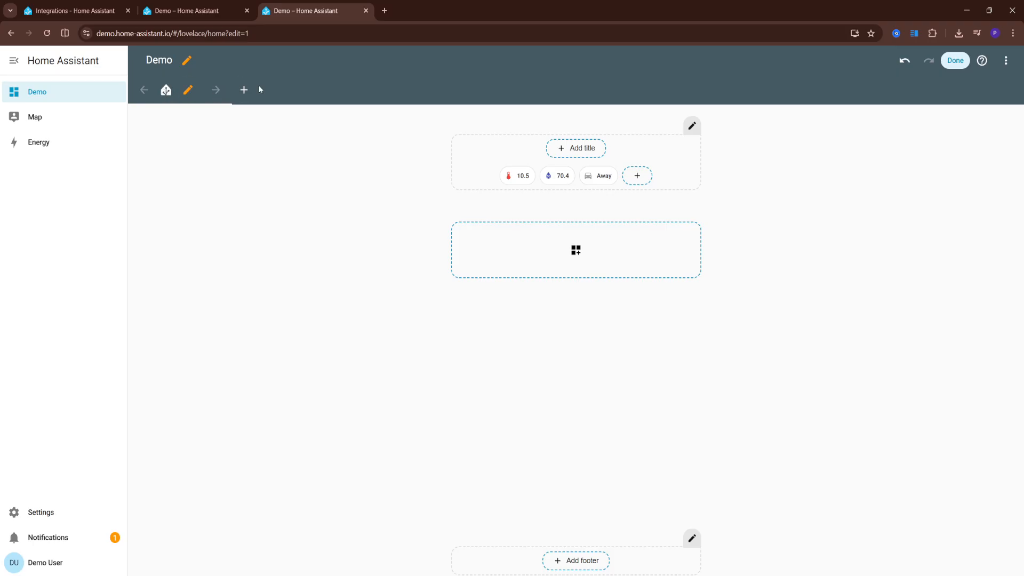
Examine the settings and icon choices offered for a new dashboard view, and close the configuration without saving.
click(241, 92)
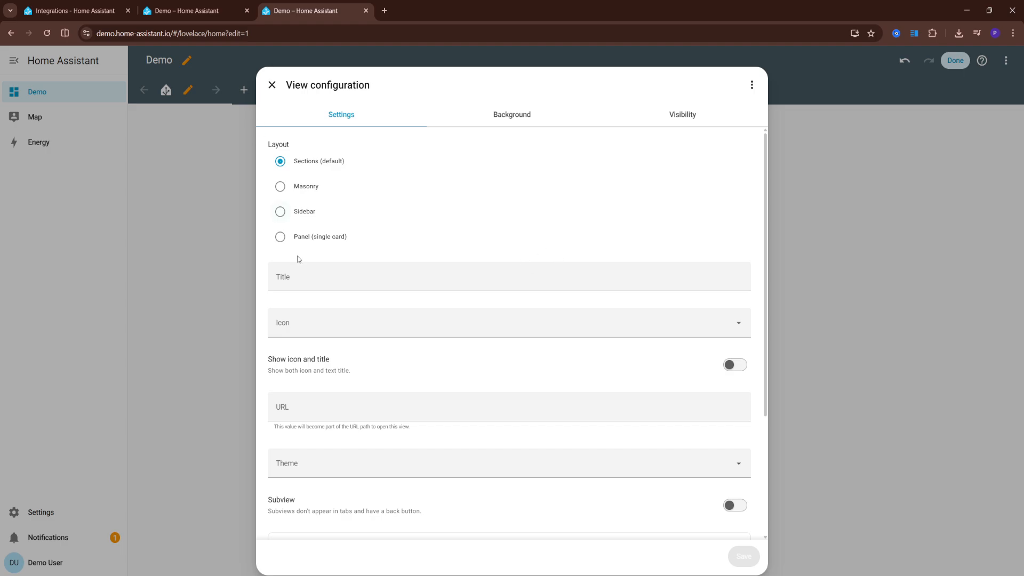
click(402, 286)
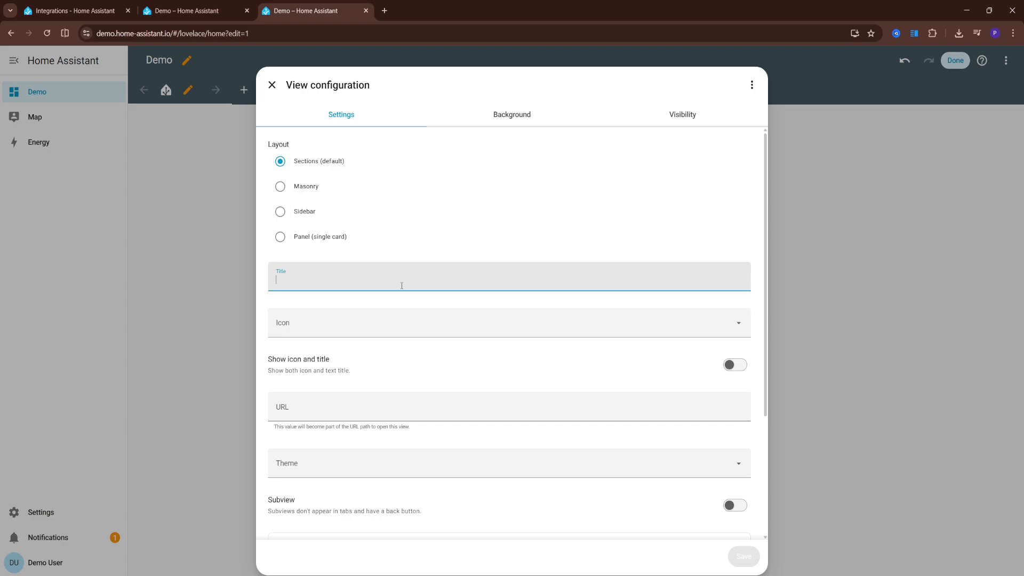
click(442, 326)
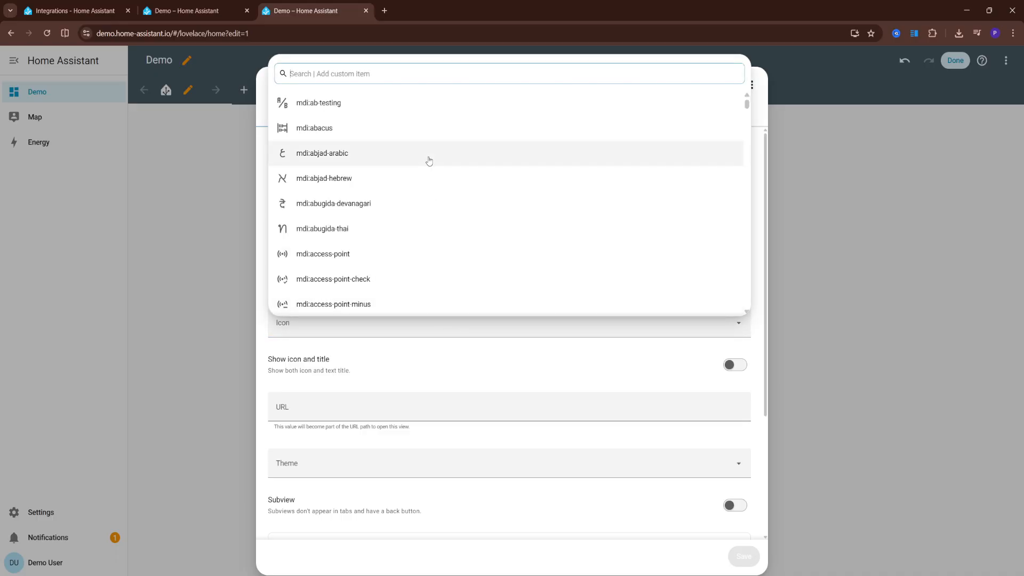
scroll(429, 160, down, 4)
scroll(428, 167, down, 10)
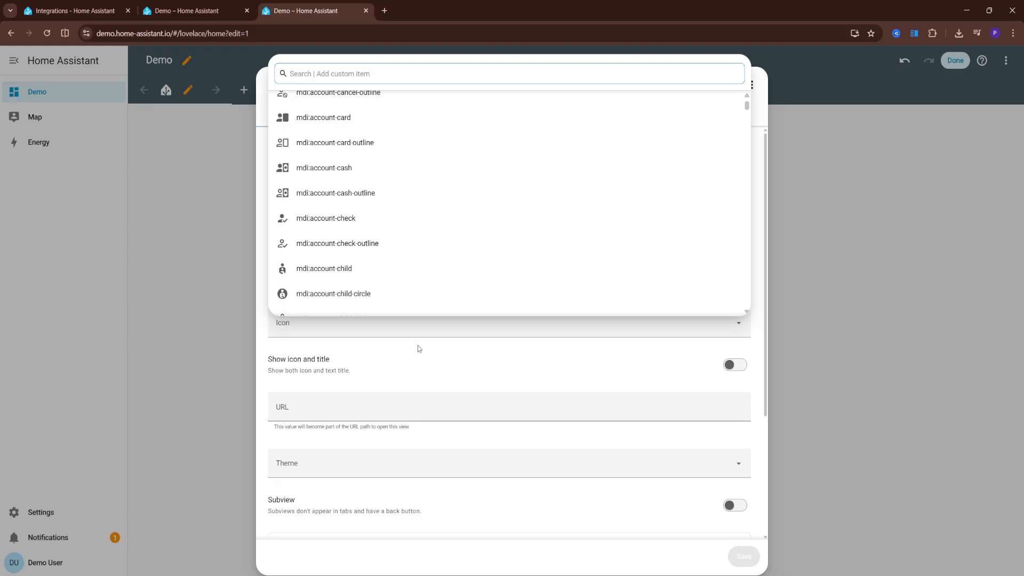
click(850, 279)
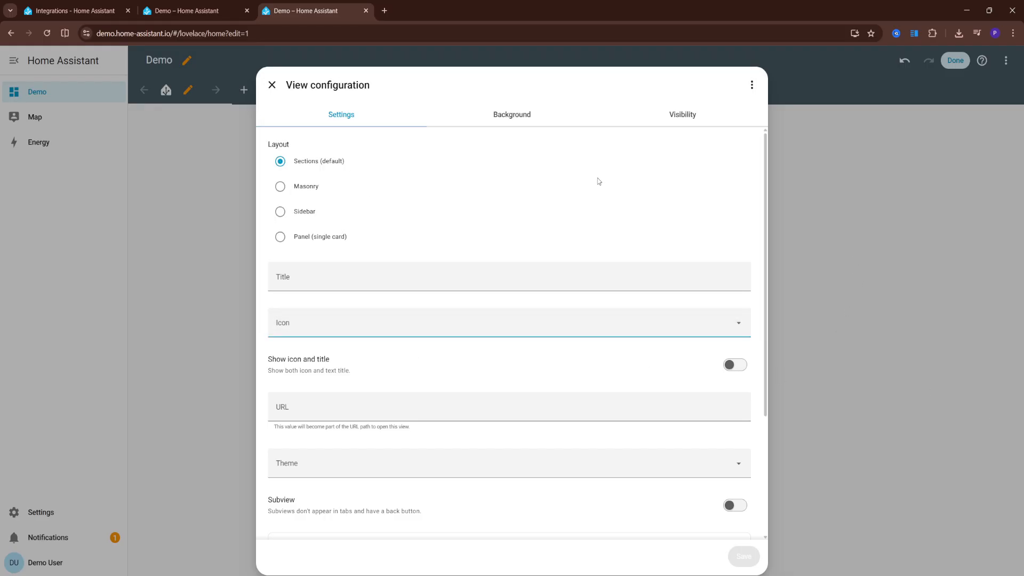
scroll(440, 202, down, 3)
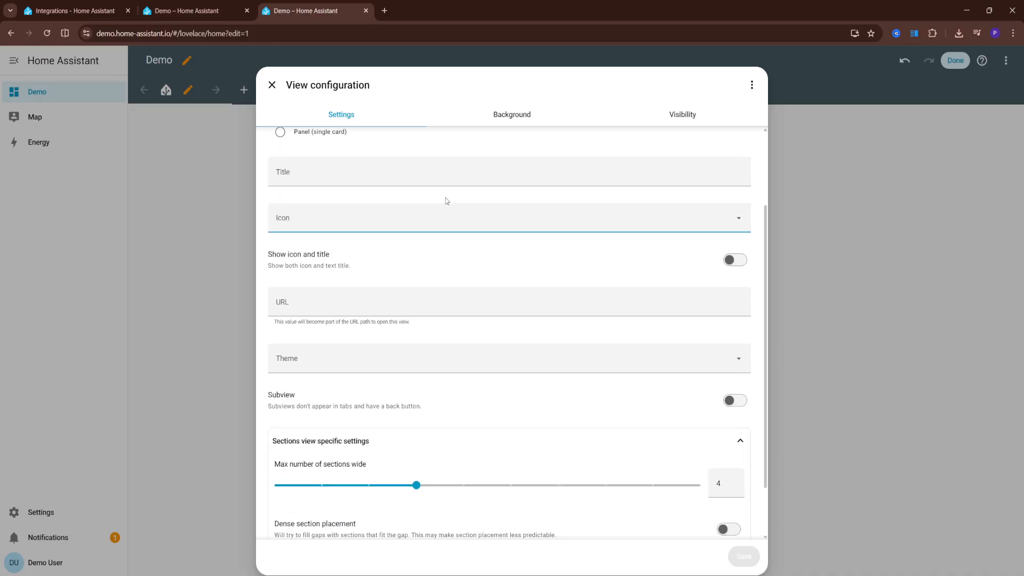
scroll(437, 222, up, 3)
click(1017, 262)
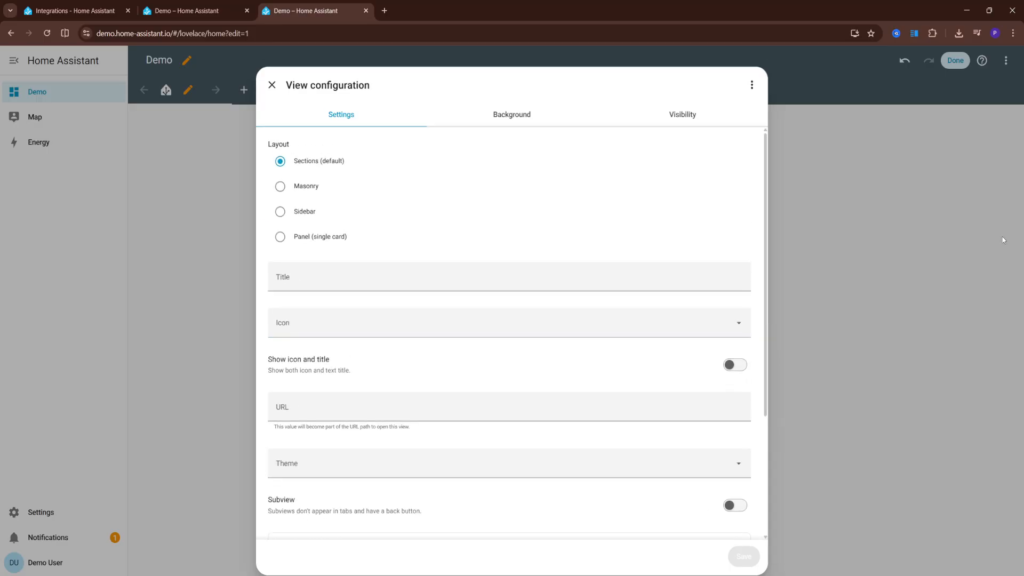
click(908, 216)
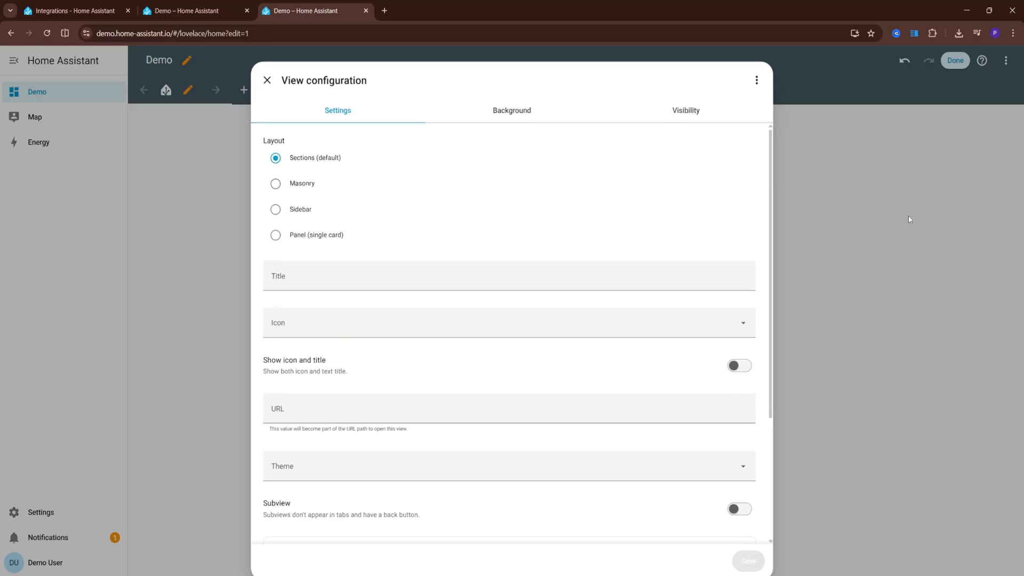
click(272, 85)
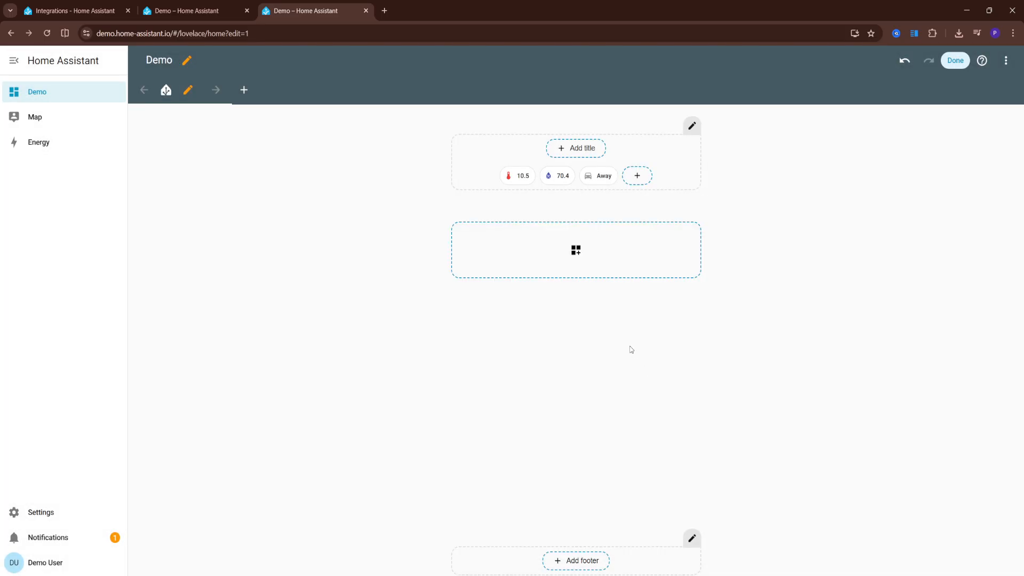
Add a new section to the dashboard and set its heading to "Room 1".
click(561, 229)
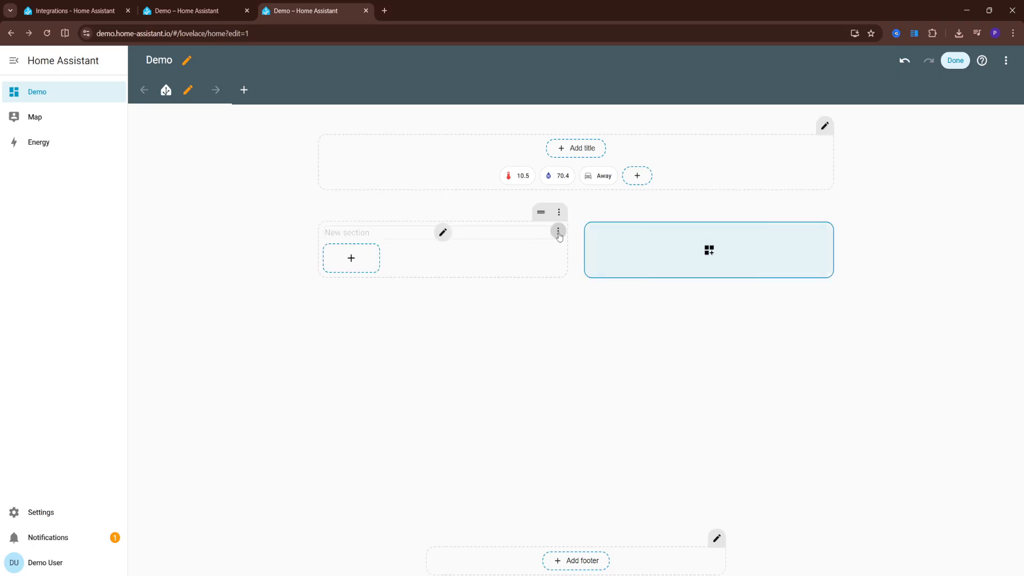
click(365, 233)
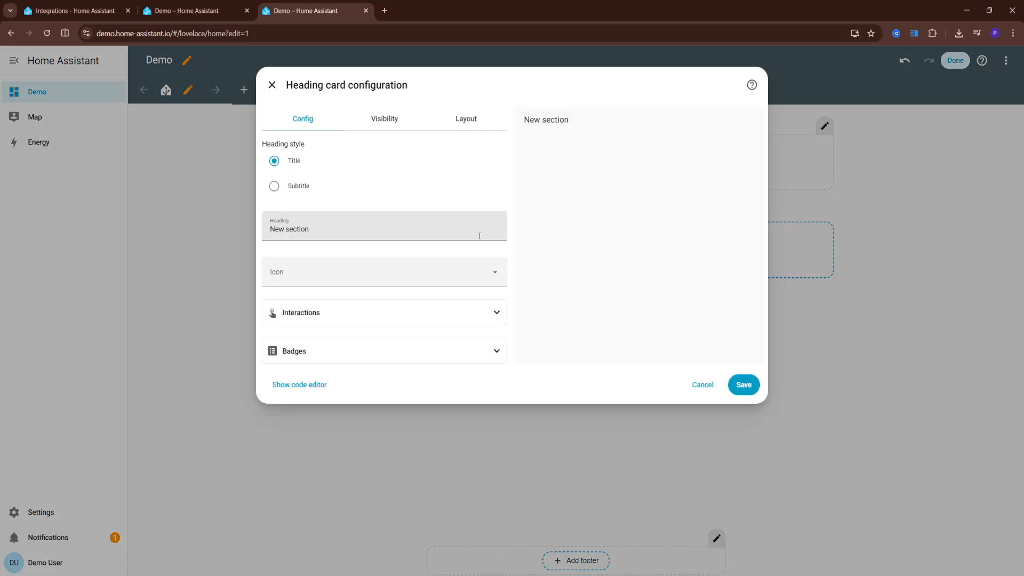
triple_click(337, 224)
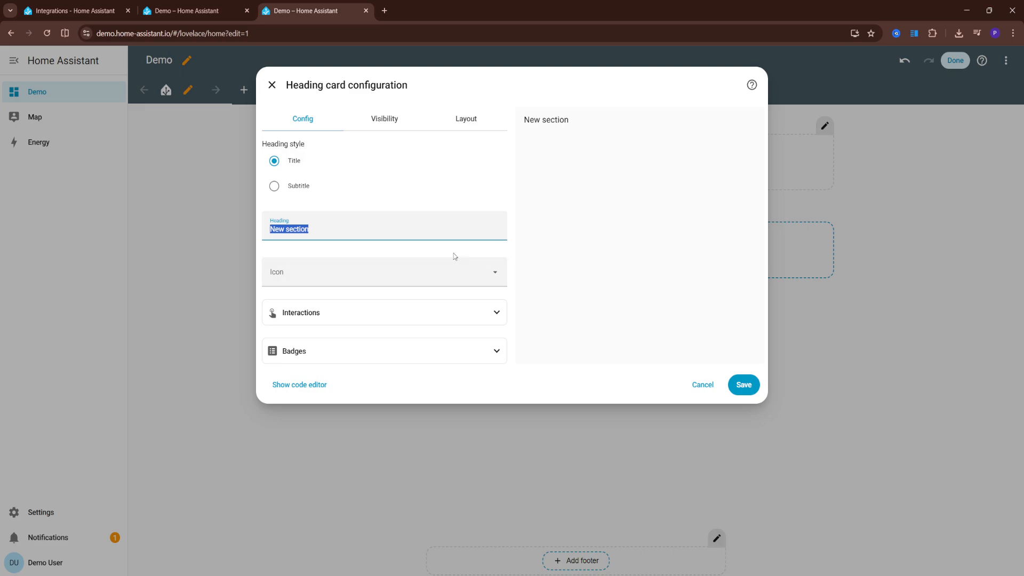
text(Room 1)
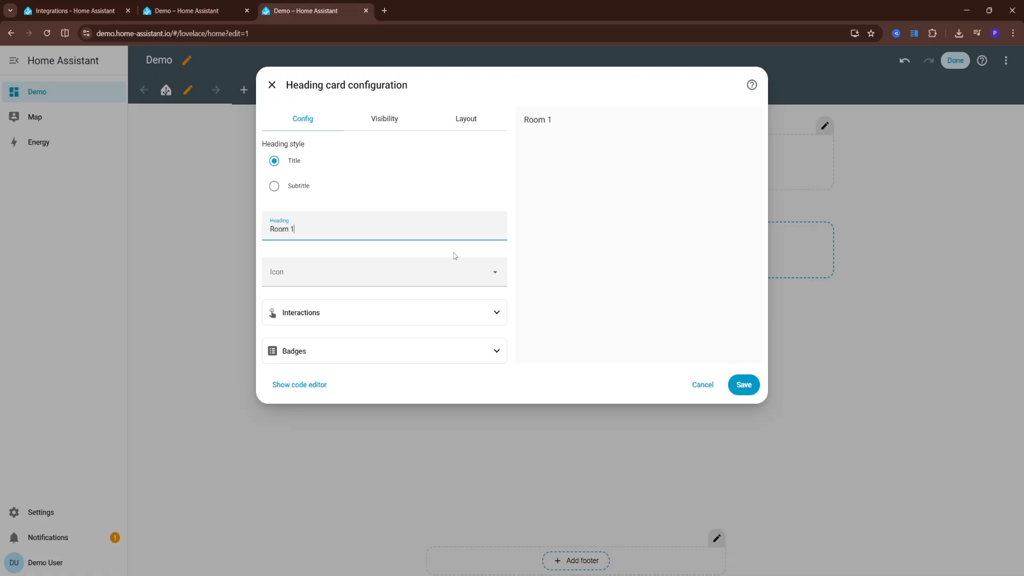
Find a room-related icon for the Room 1 heading and assign mdi:bed.
click(468, 267)
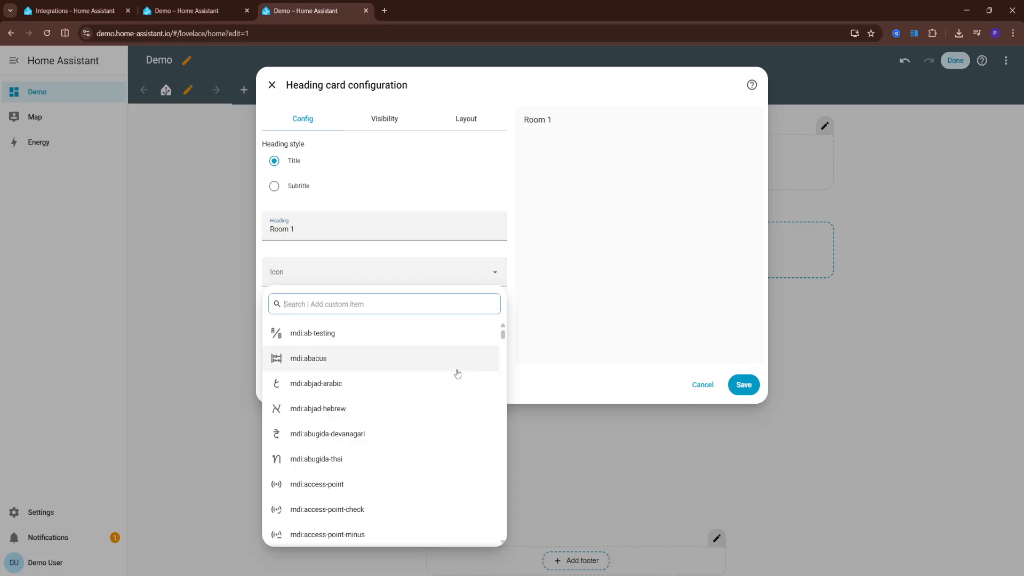
text(room)
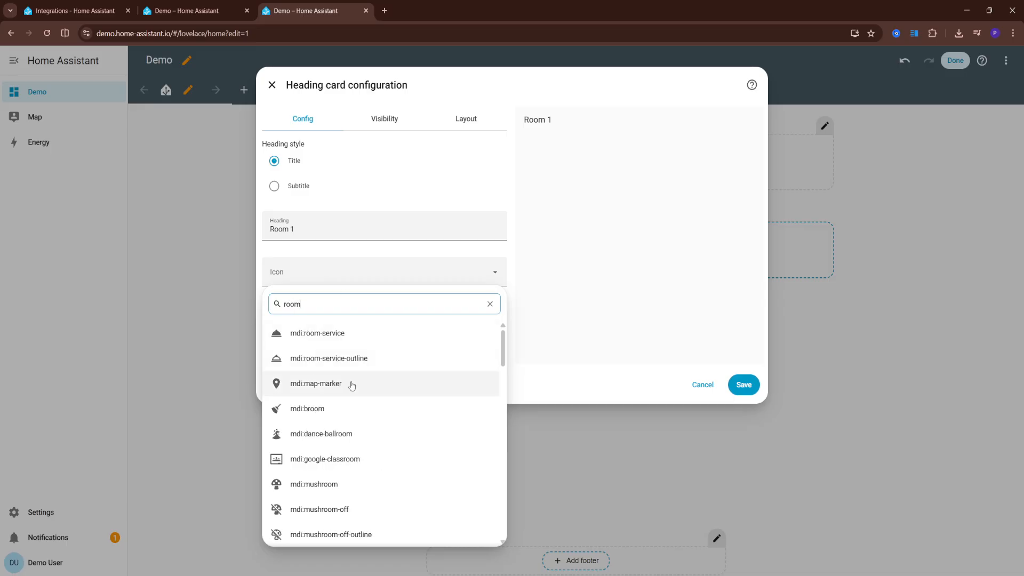
scroll(392, 401, down, 4)
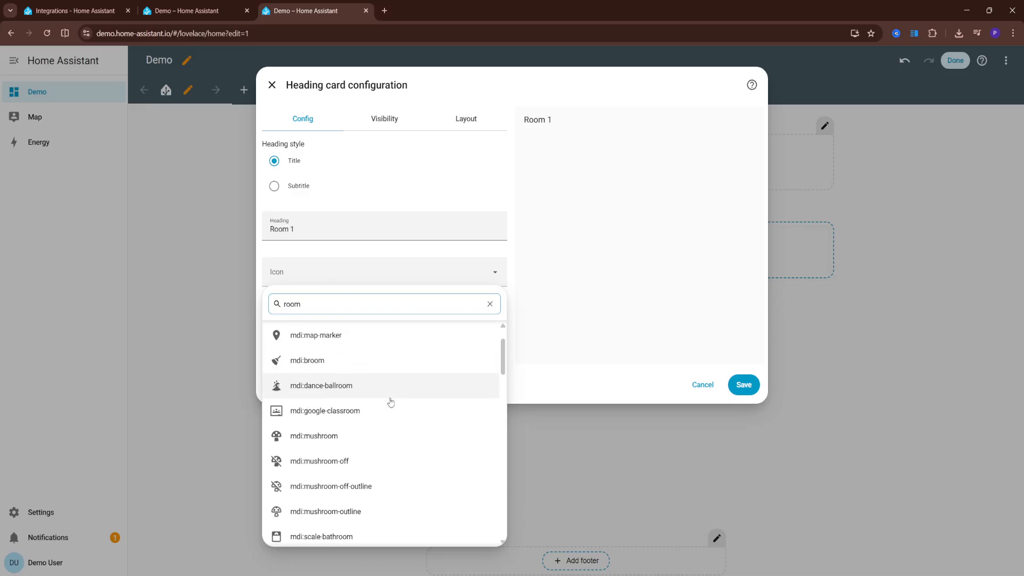
scroll(394, 403, down, 2)
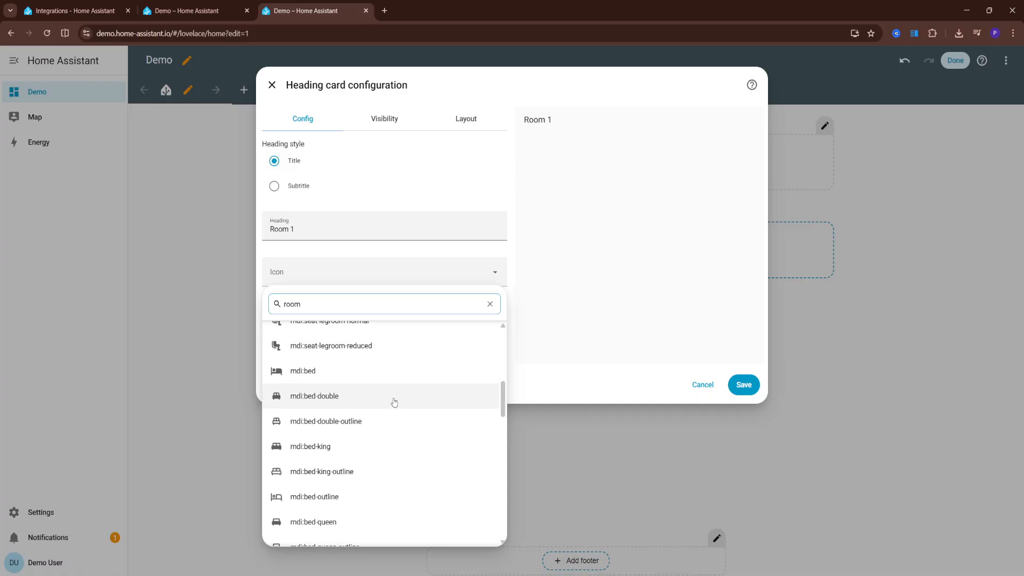
click(390, 371)
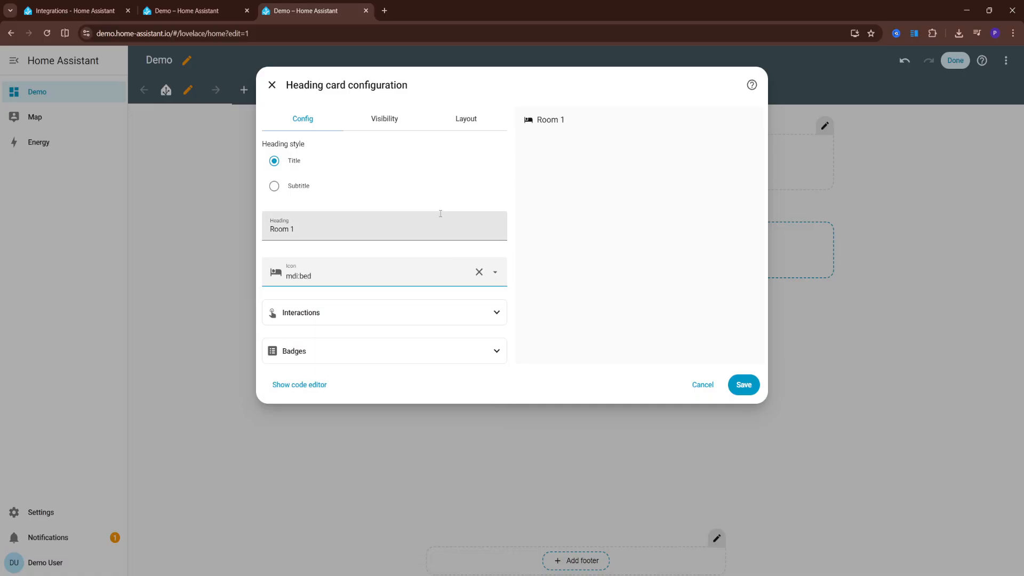
Review the heading card's tap behavior, badges, visibility and layout options, and save the card.
click(350, 315)
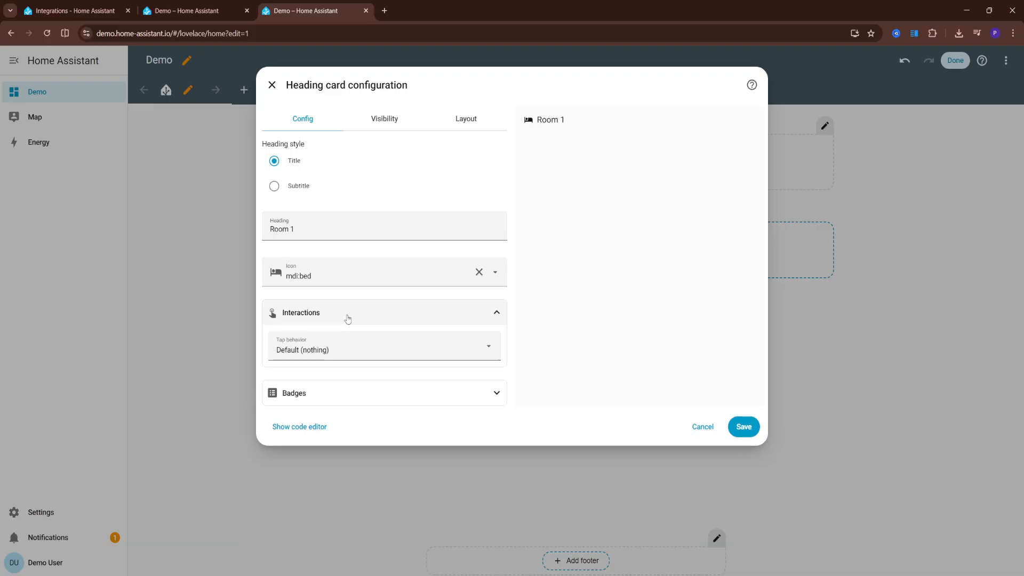
click(388, 349)
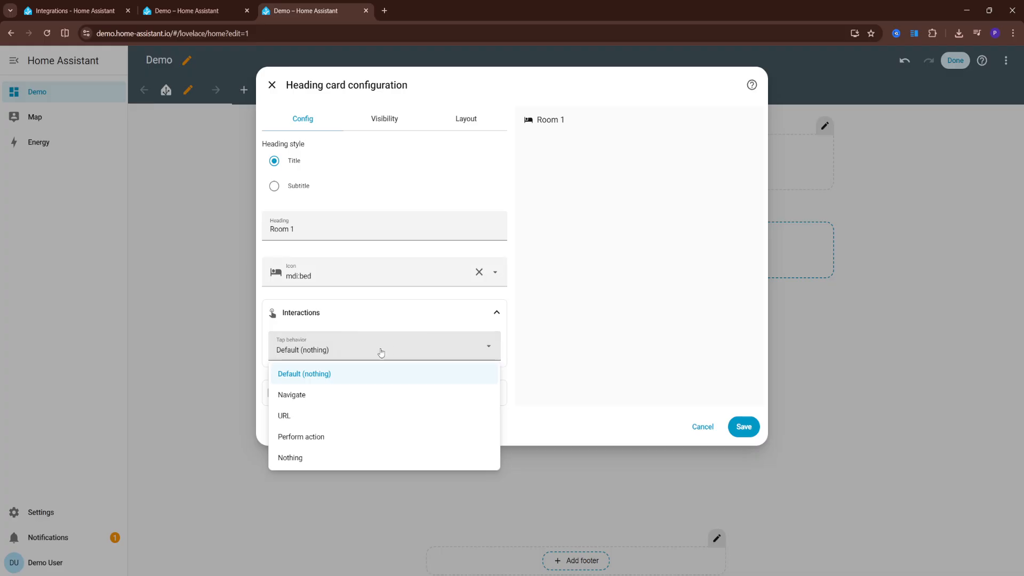
click(385, 342)
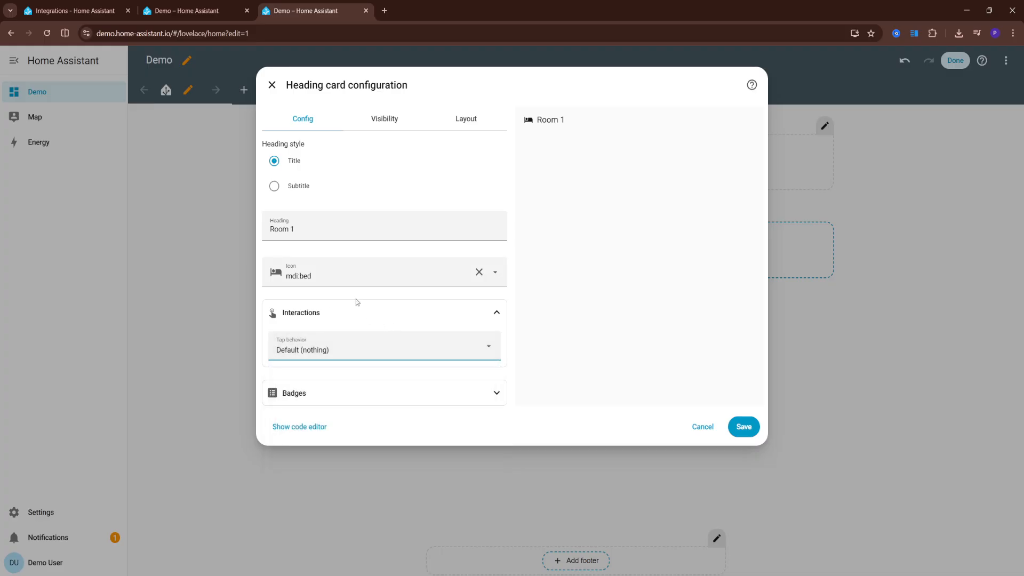
click(504, 395)
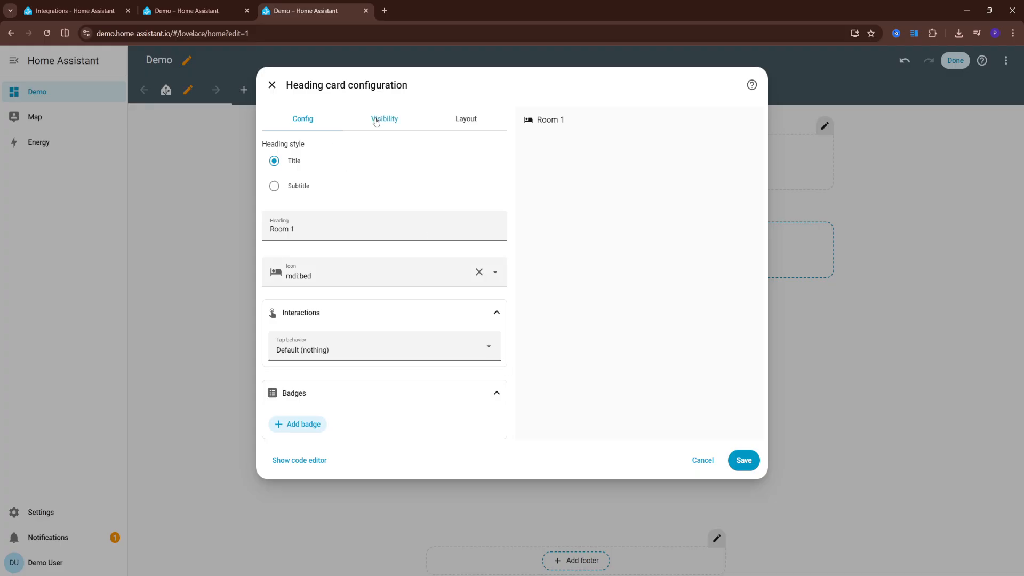
click(374, 118)
click(457, 127)
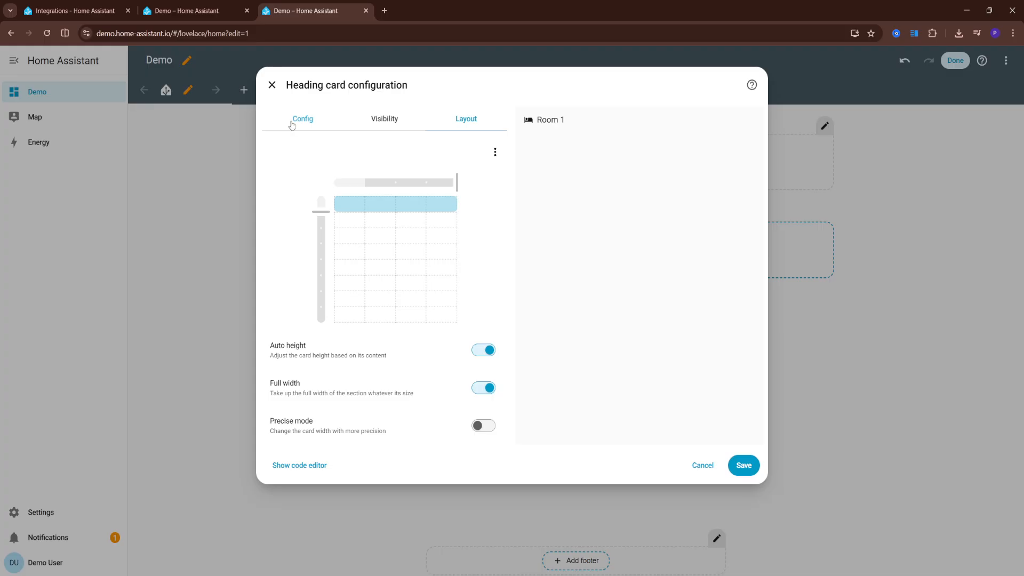
click(293, 123)
click(744, 465)
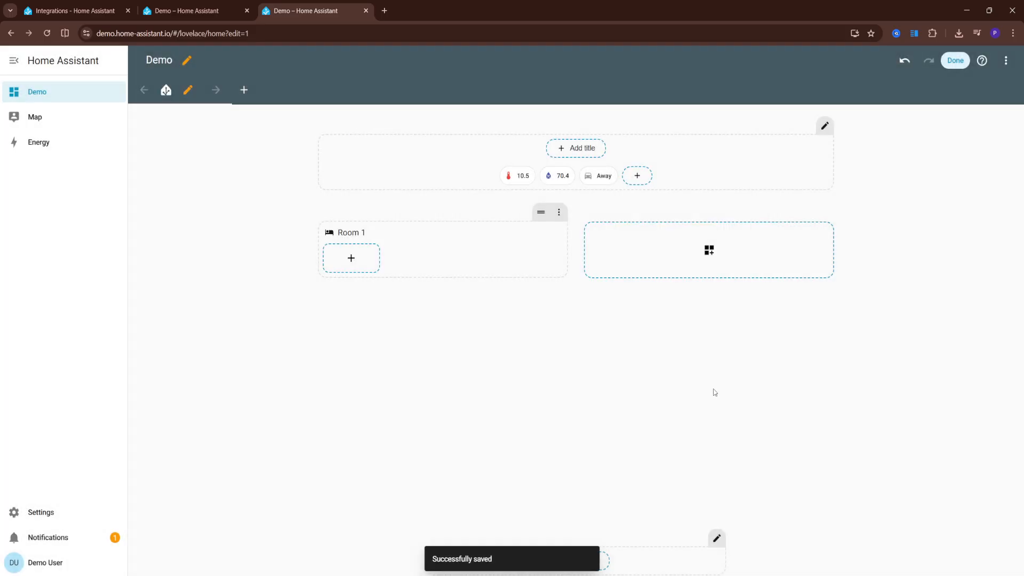
Add a Button card for the floor lamp to the Room 1 section with its color set to Purple.
click(344, 257)
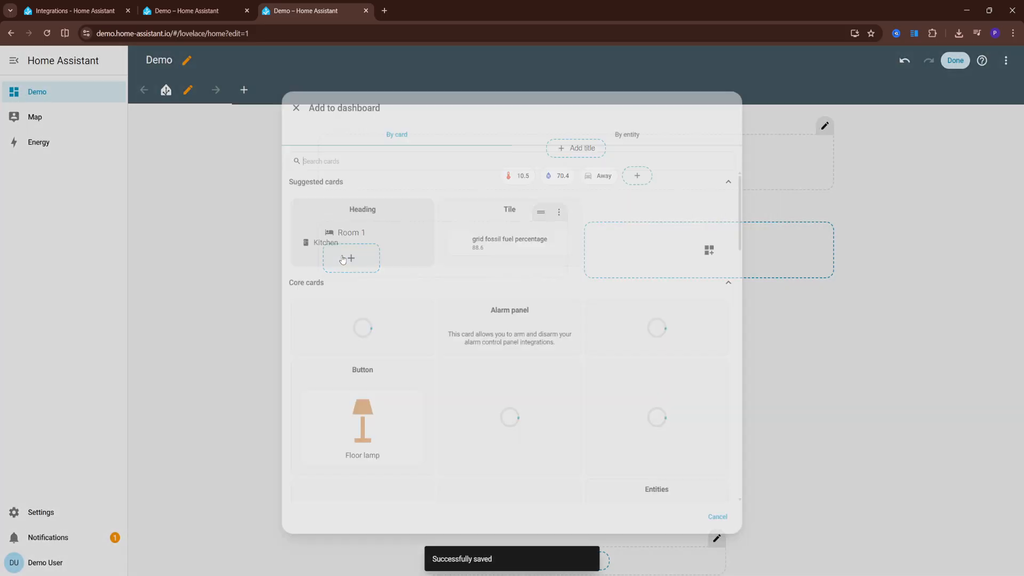
click(361, 424)
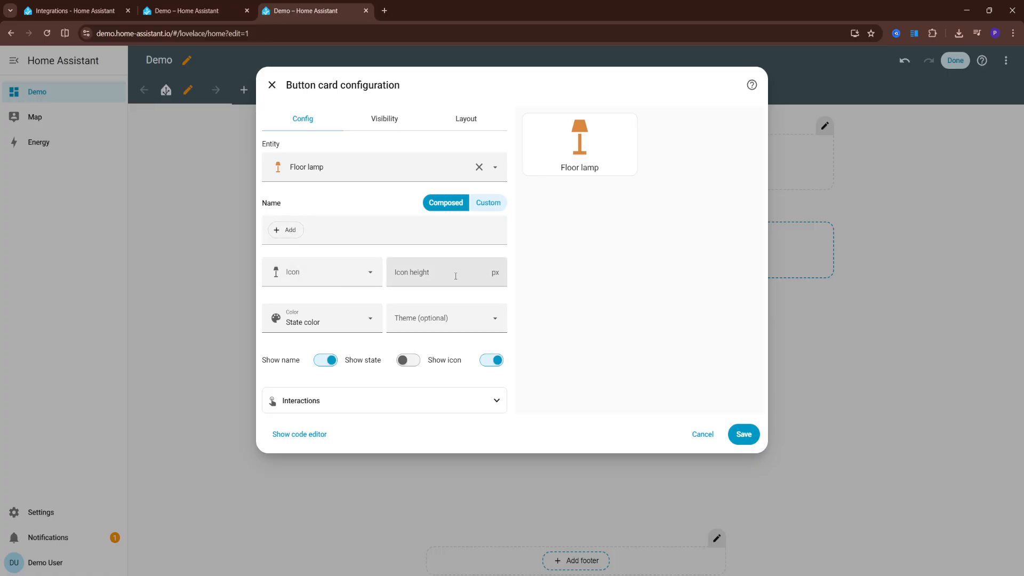
click(337, 321)
click(315, 154)
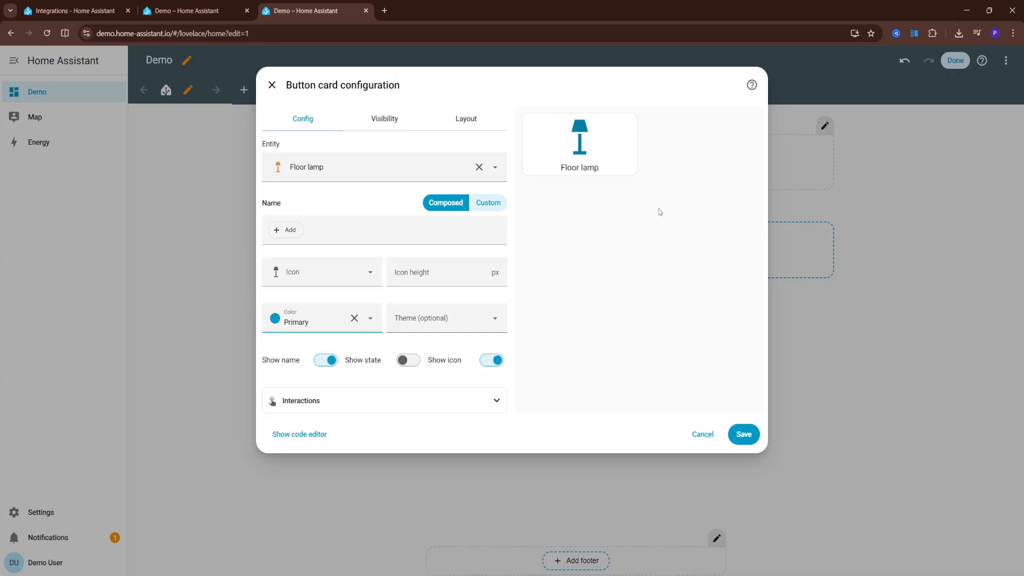
click(370, 319)
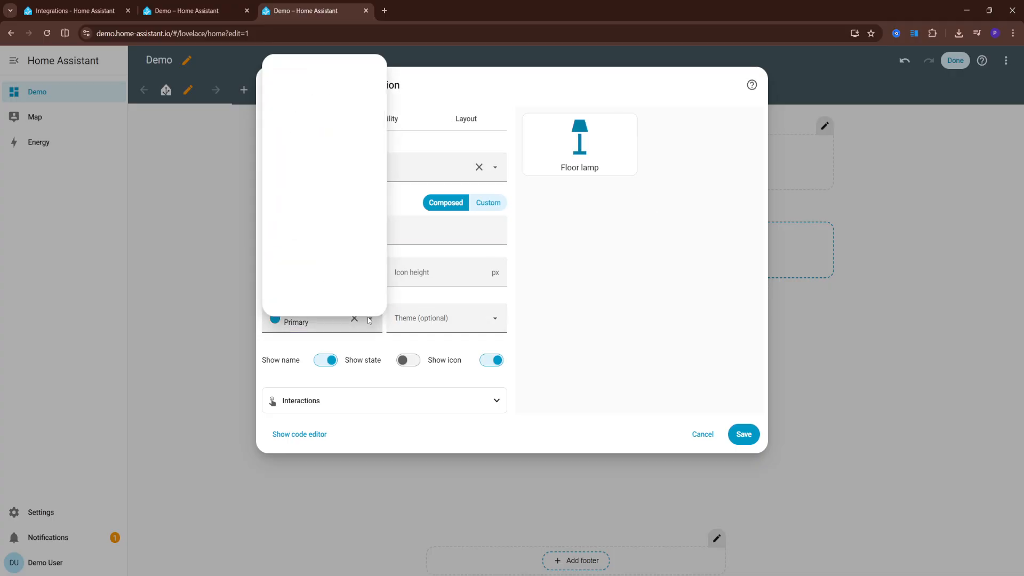
click(325, 252)
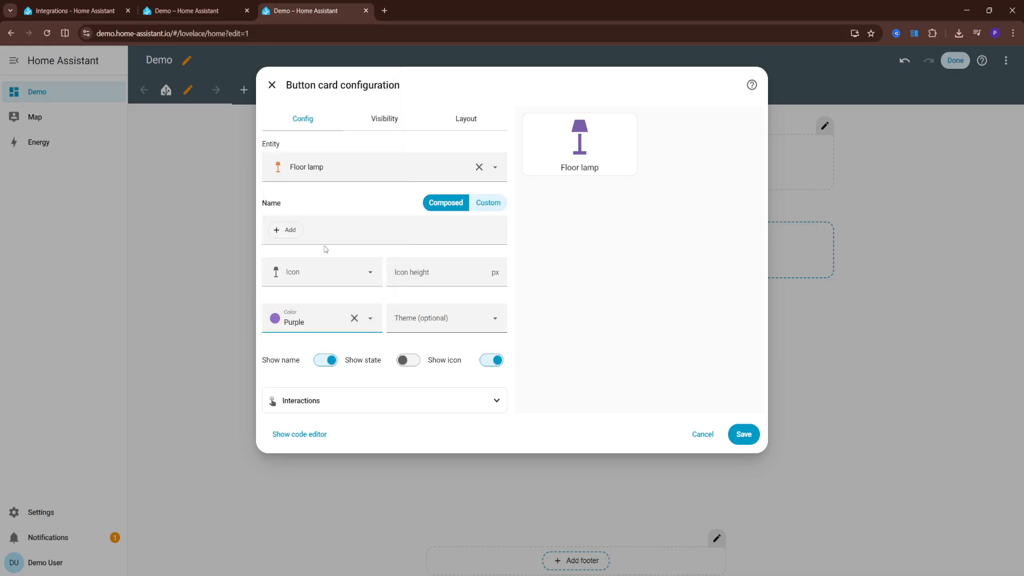
click(742, 433)
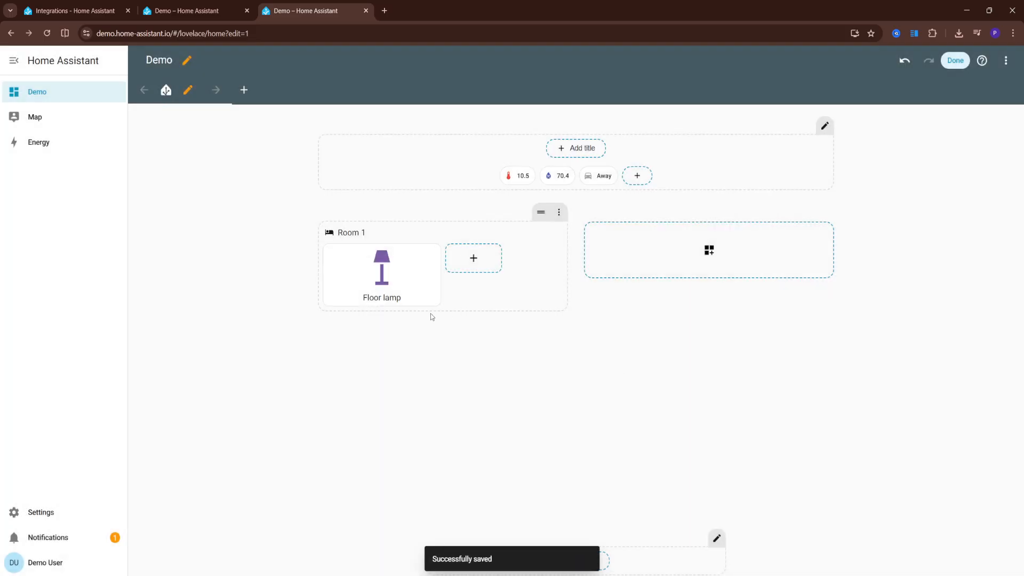
Browse the available card types and add a Clock card with its default settings to the Room 1 section.
click(486, 259)
scroll(566, 397, down, 4)
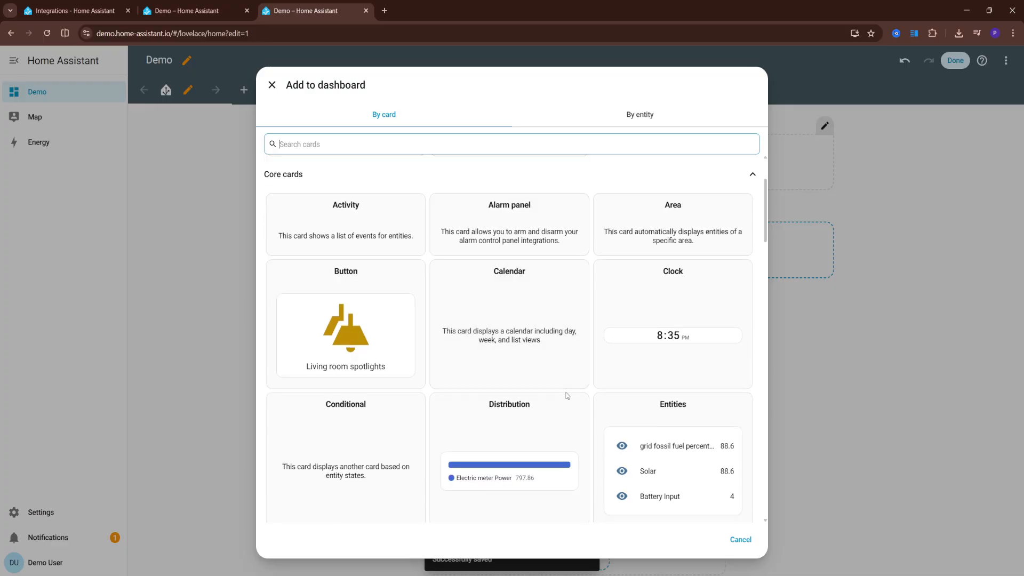
scroll(566, 391, down, 3)
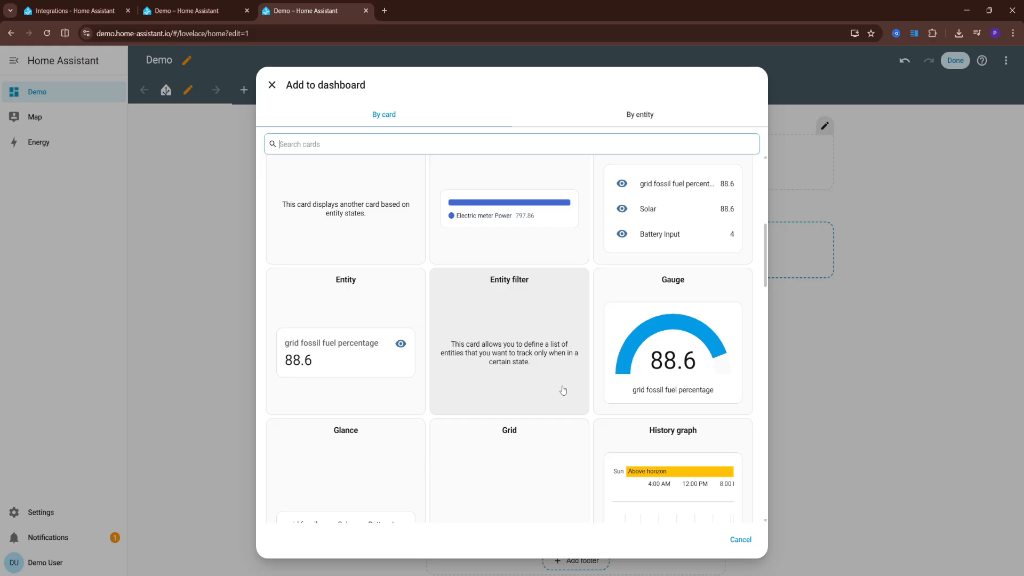
scroll(563, 390, up, 3)
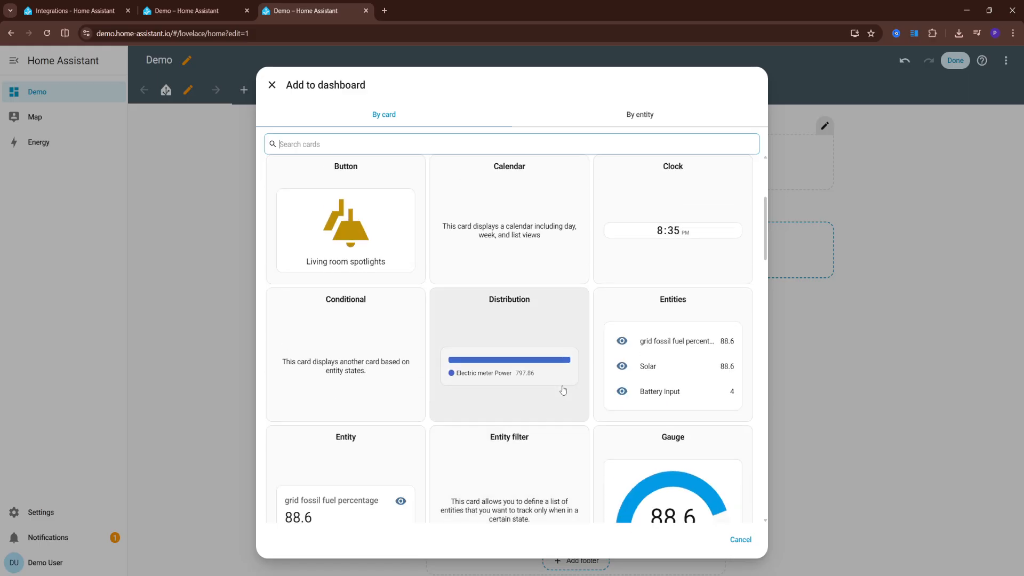
scroll(563, 389, down, 2)
scroll(563, 389, down, 4)
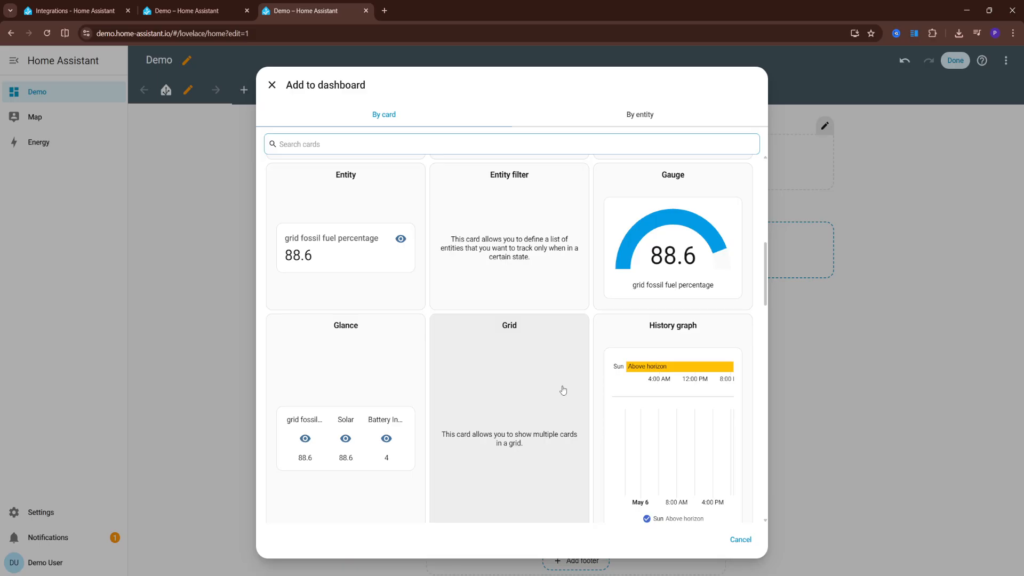
scroll(563, 390, down, 8)
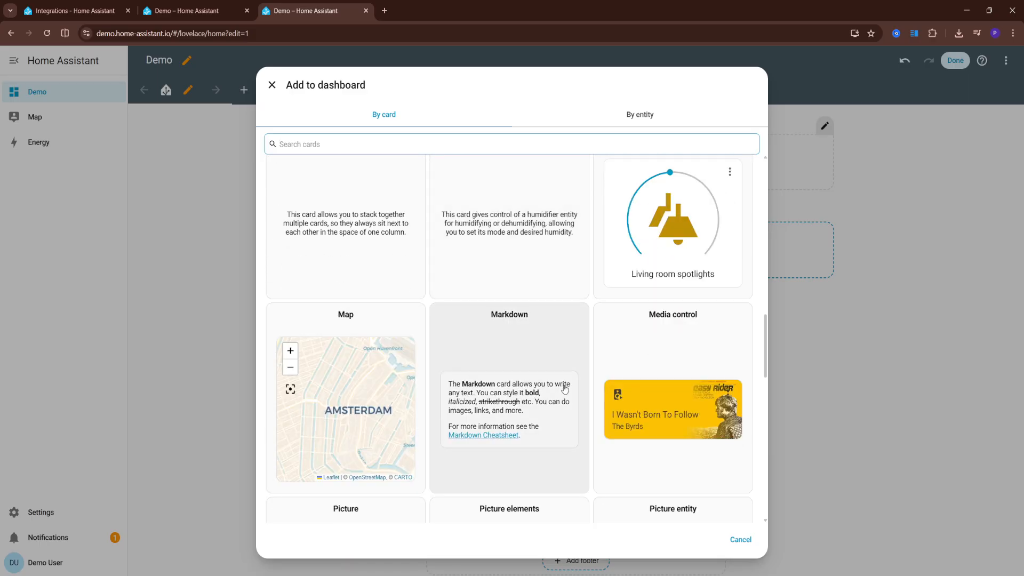
scroll(565, 389, up, 20)
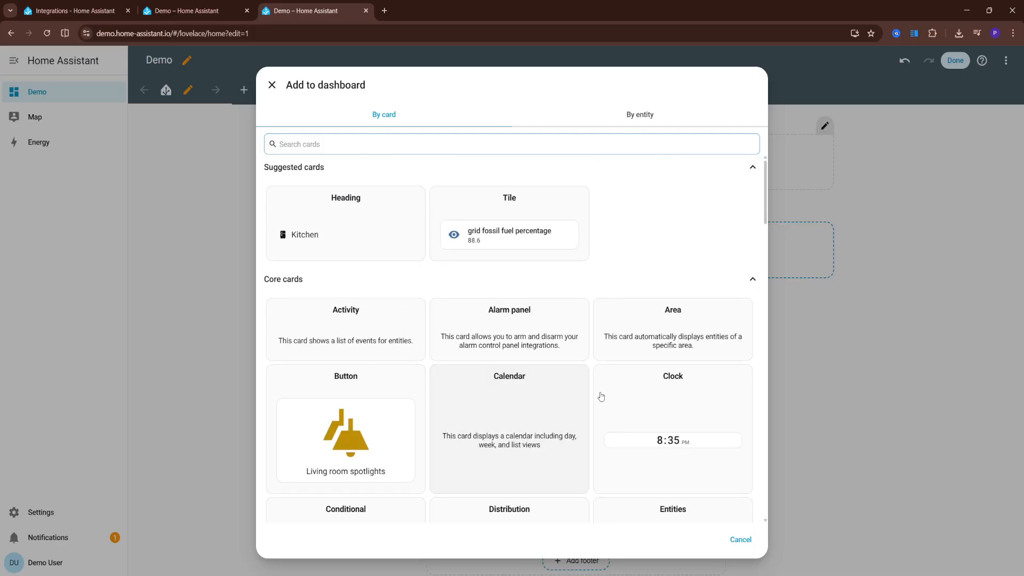
click(676, 398)
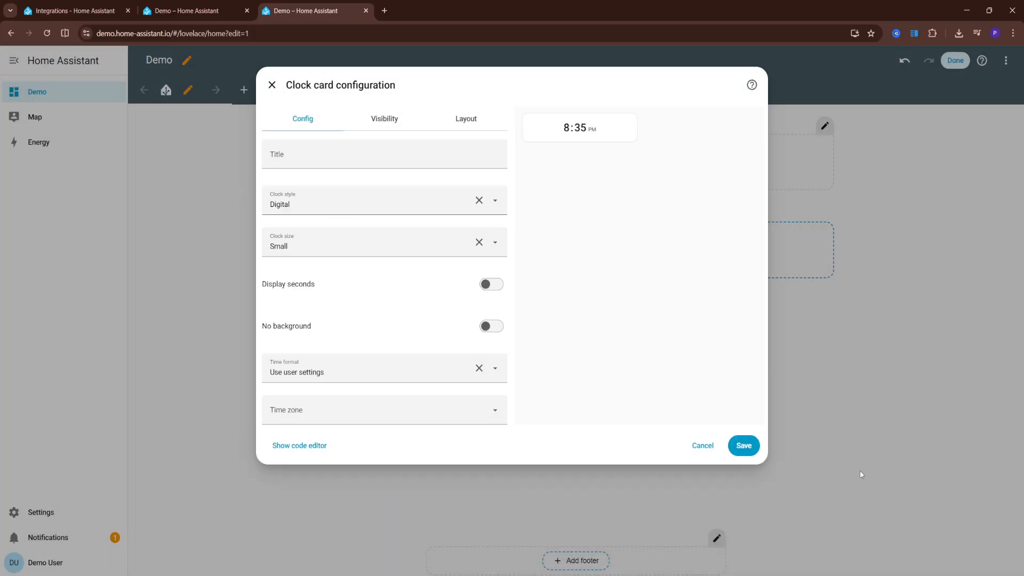
click(755, 452)
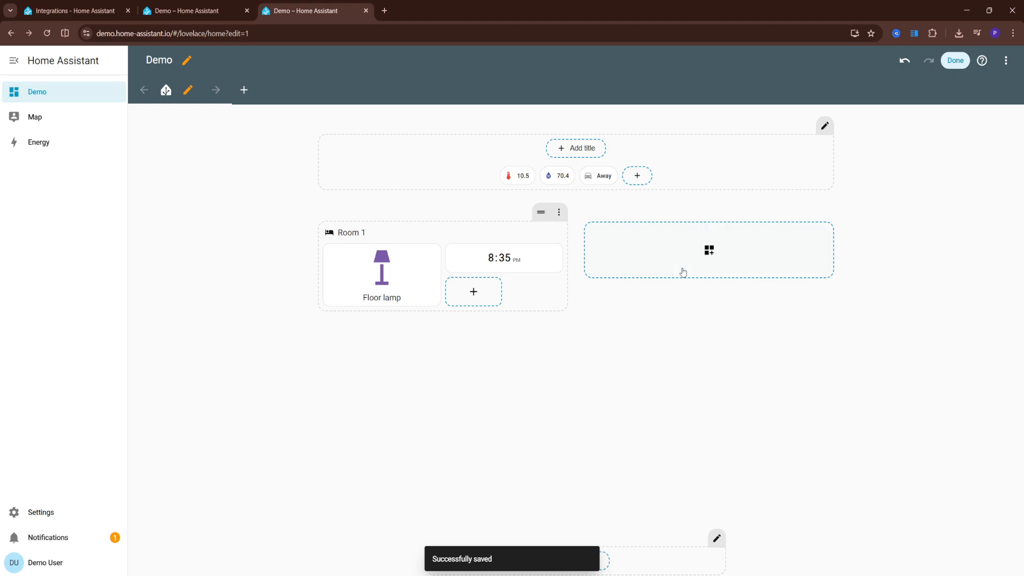
Add another section to the dashboard and set its heading to "Room 2".
click(710, 257)
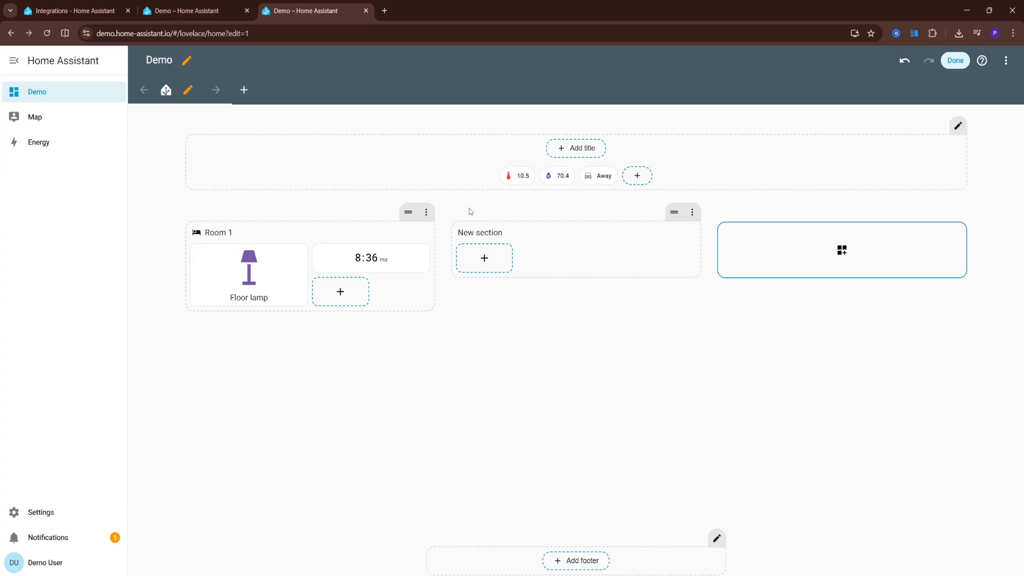
click(557, 235)
triple_click(314, 231)
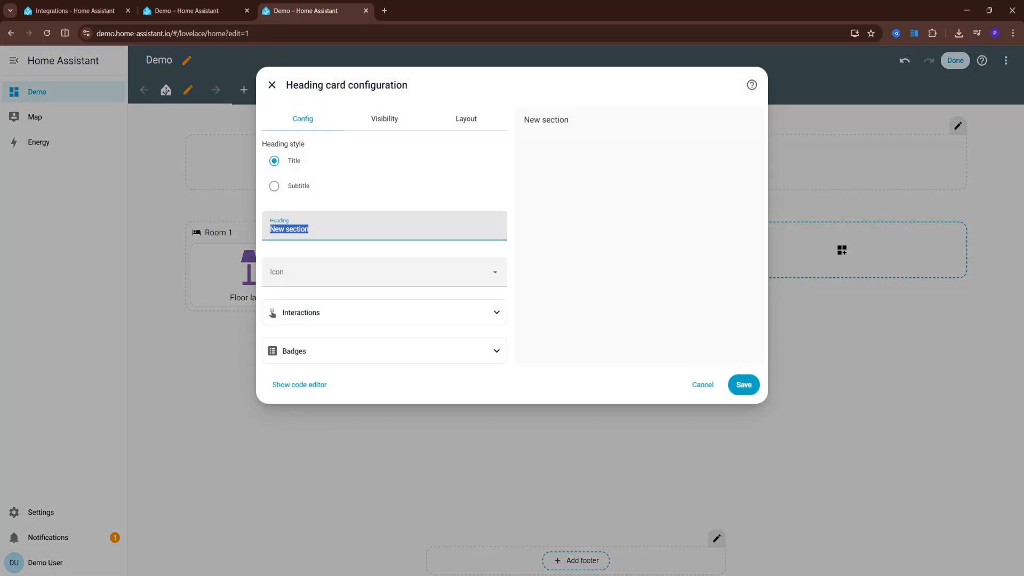
text(room)
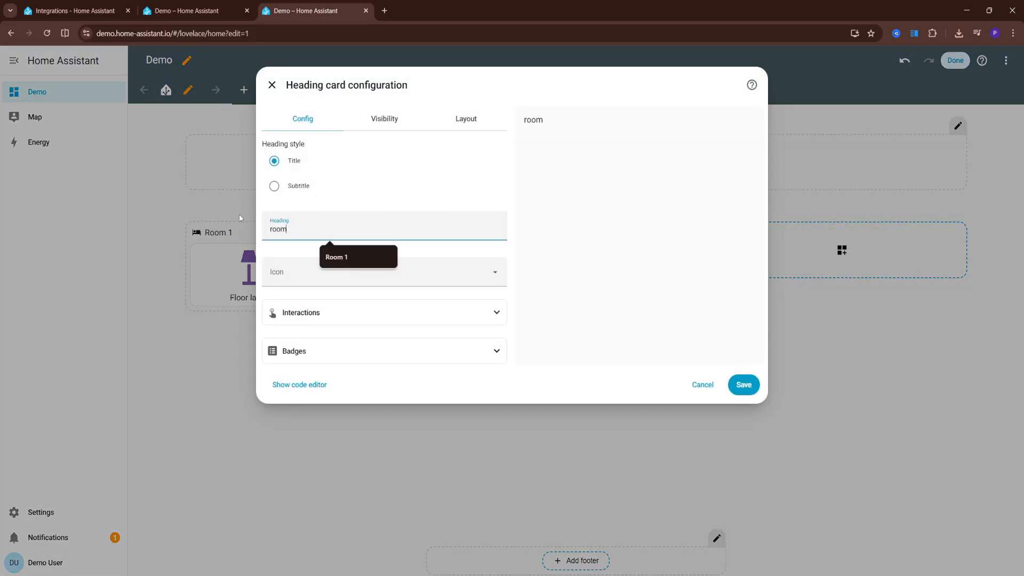
key(BackSpace)
key(BackSpace)
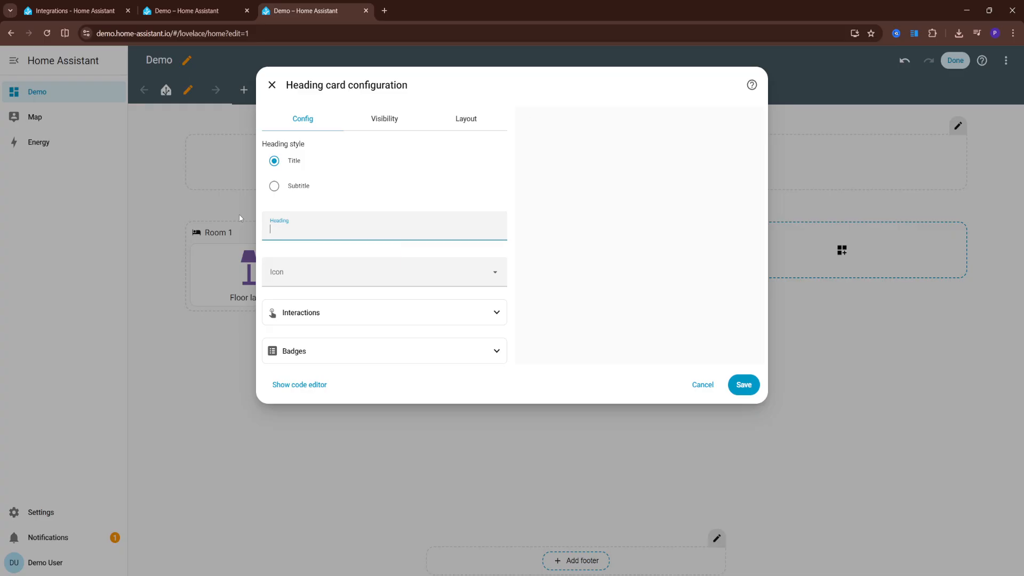
text(Room 2)
Find a room-related icon for the Room 2 heading, assign mdi:bed-king, check the visibility options and save the card.
click(480, 271)
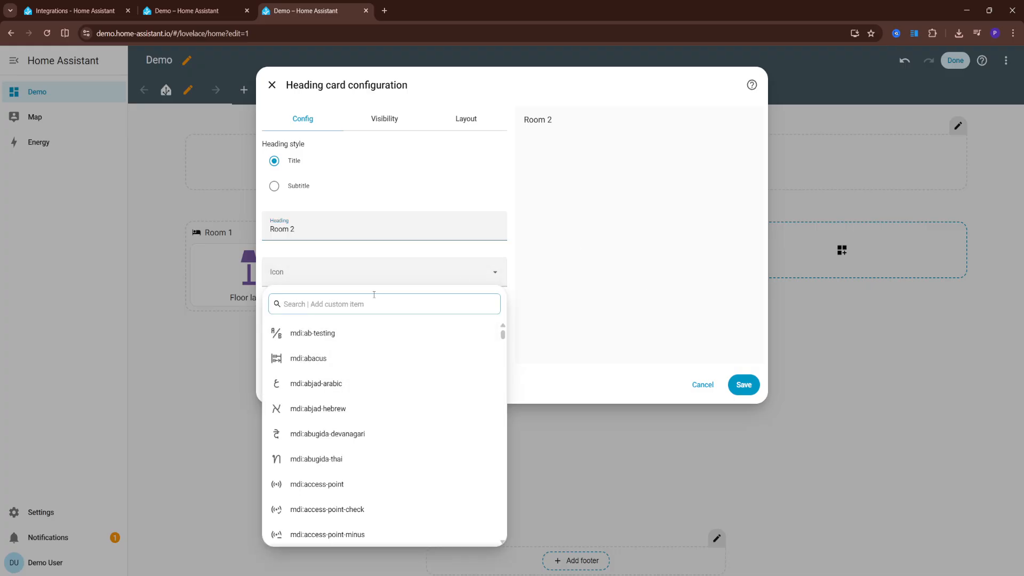
text(room)
scroll(331, 448, down, 8)
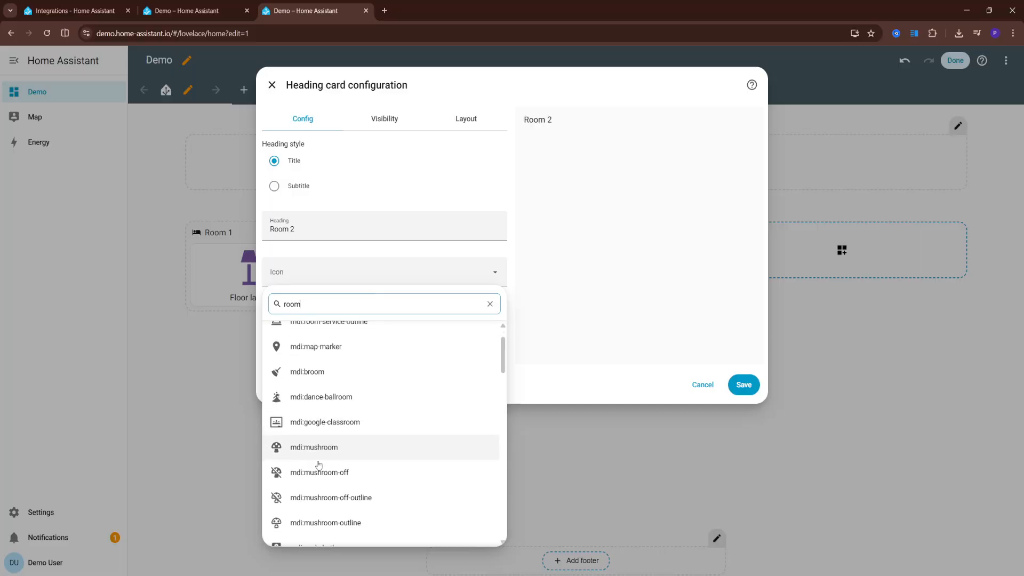
scroll(333, 415, up, 2)
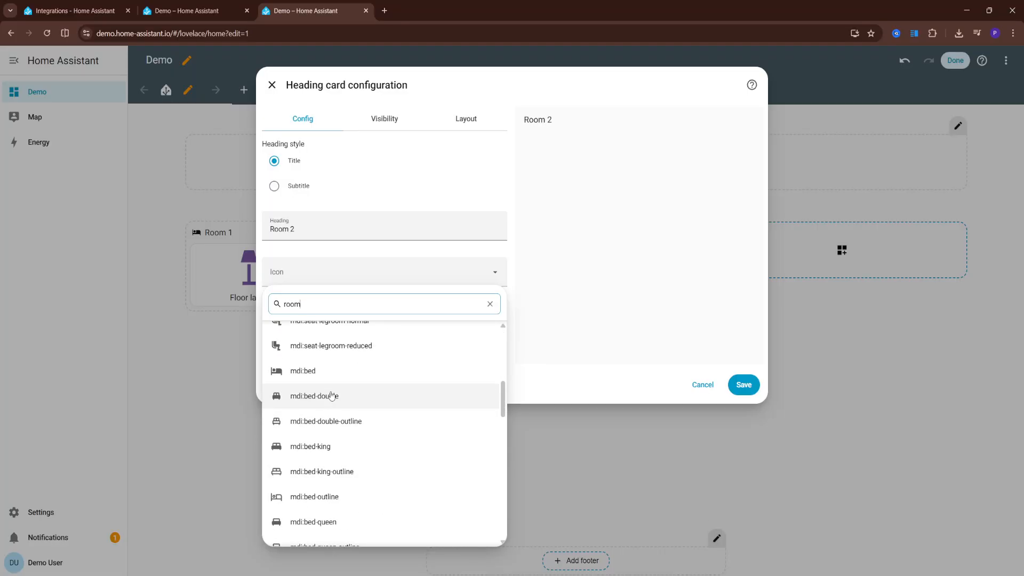
click(326, 446)
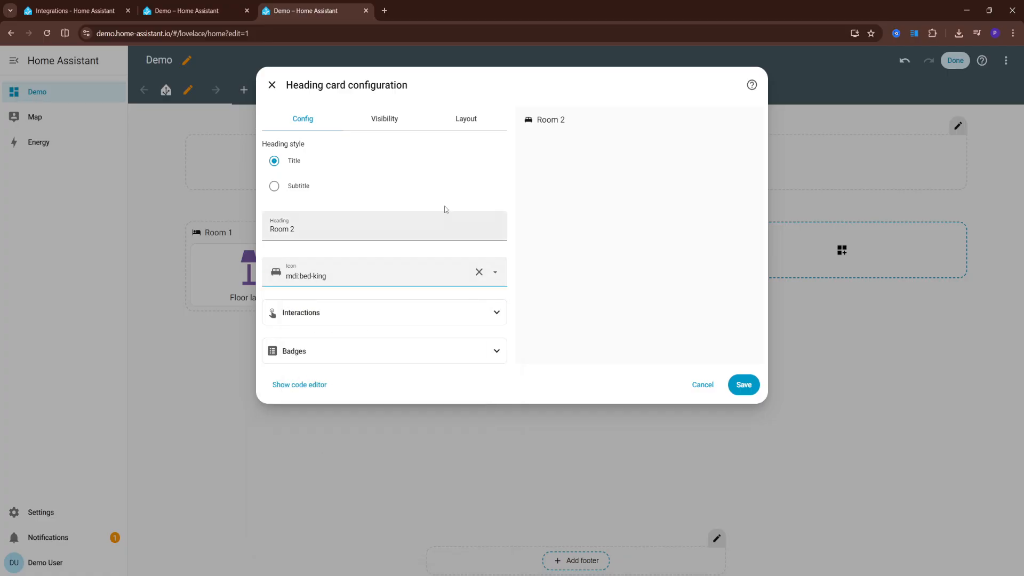
click(385, 118)
click(744, 209)
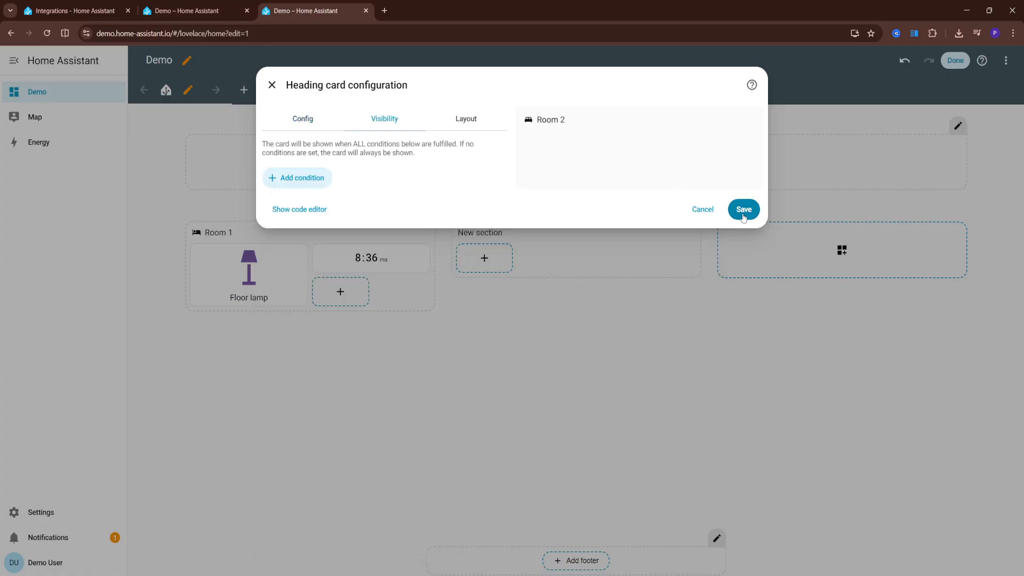
Start adding a card to the Room 2 section and look through the available core card types.
click(481, 271)
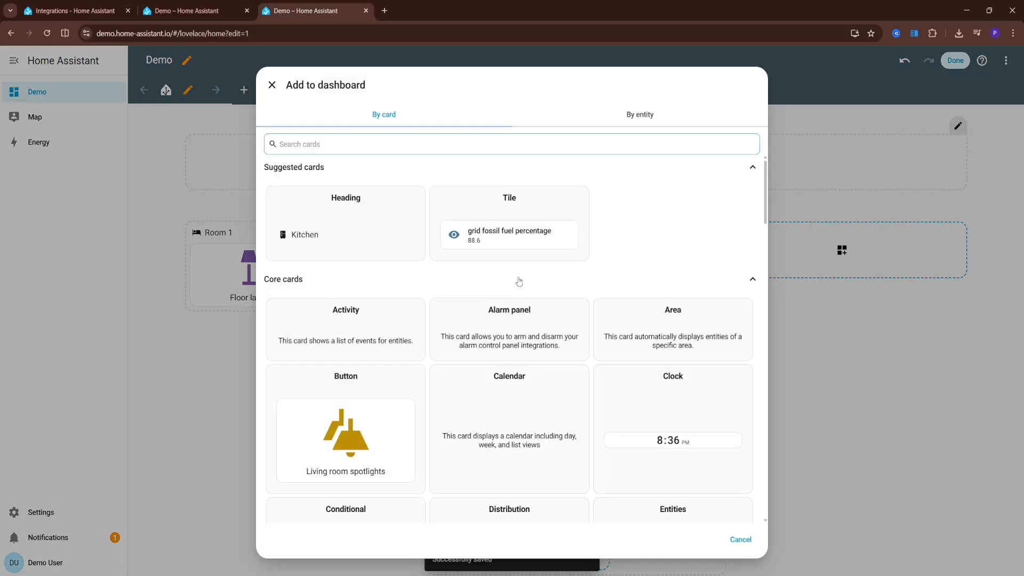
scroll(521, 283, down, 1)
scroll(551, 293, up, 1)
scroll(544, 297, down, 12)
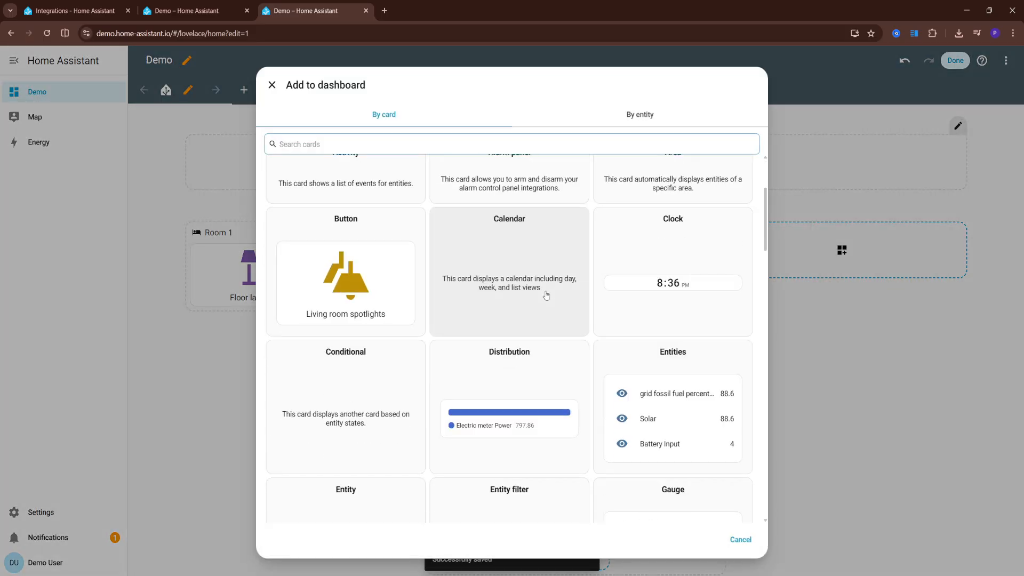
scroll(612, 208, down, 4)
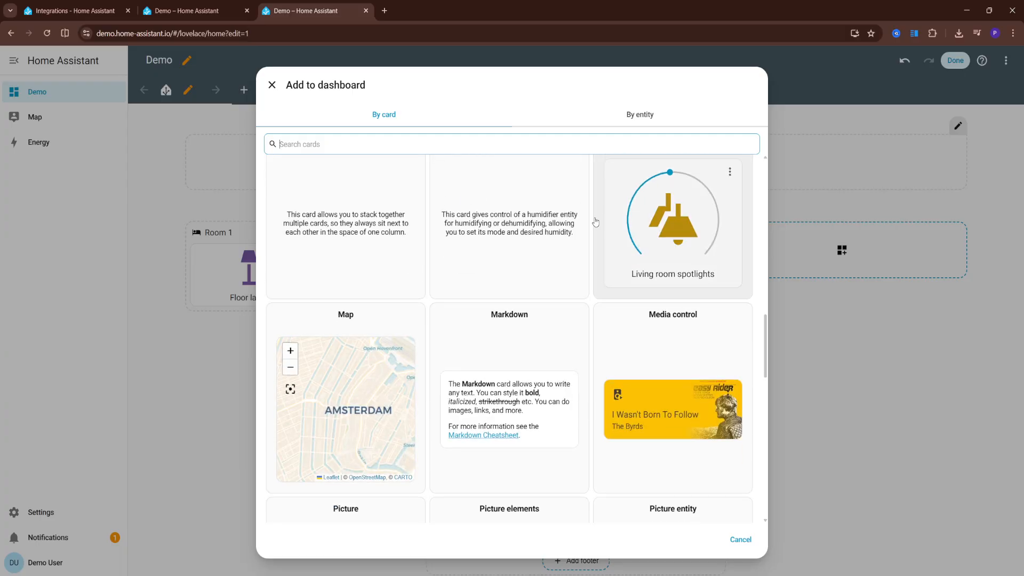
scroll(600, 219, down, 4)
scroll(587, 229, up, 3)
scroll(587, 235, down, 17)
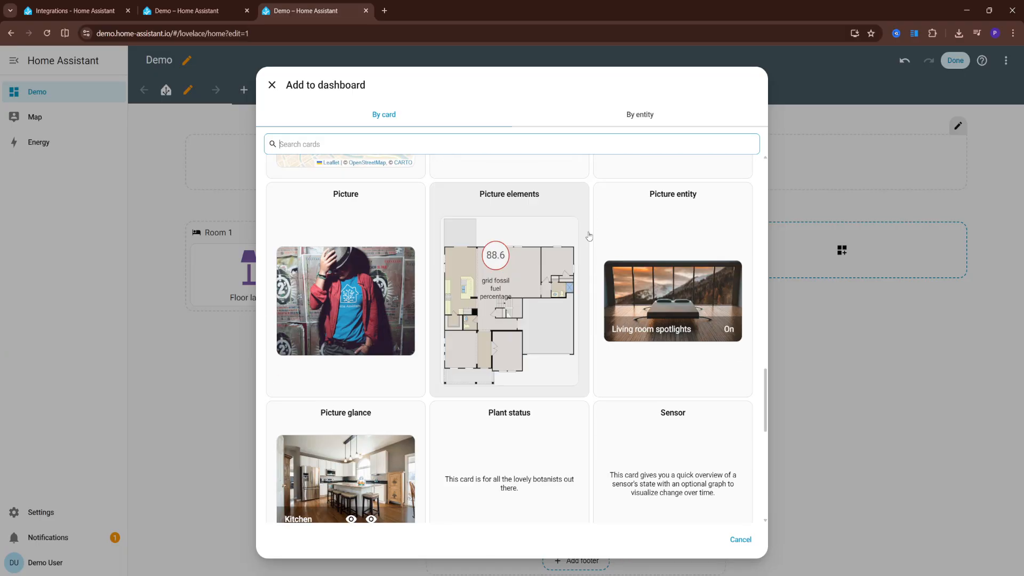
scroll(512, 283, down, 1)
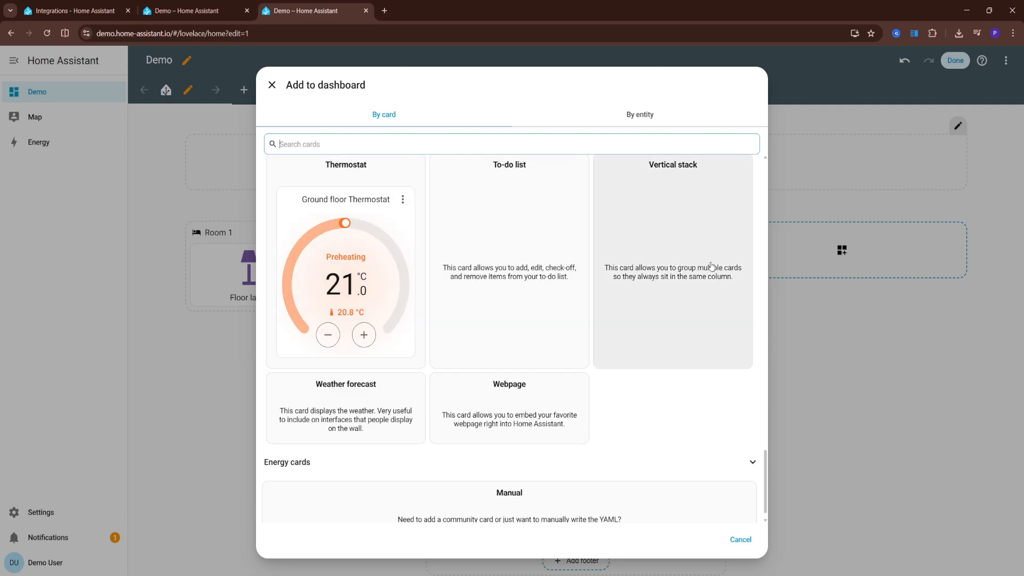
scroll(706, 274, down, 1)
scroll(700, 291, up, 6)
scroll(700, 291, up, 10)
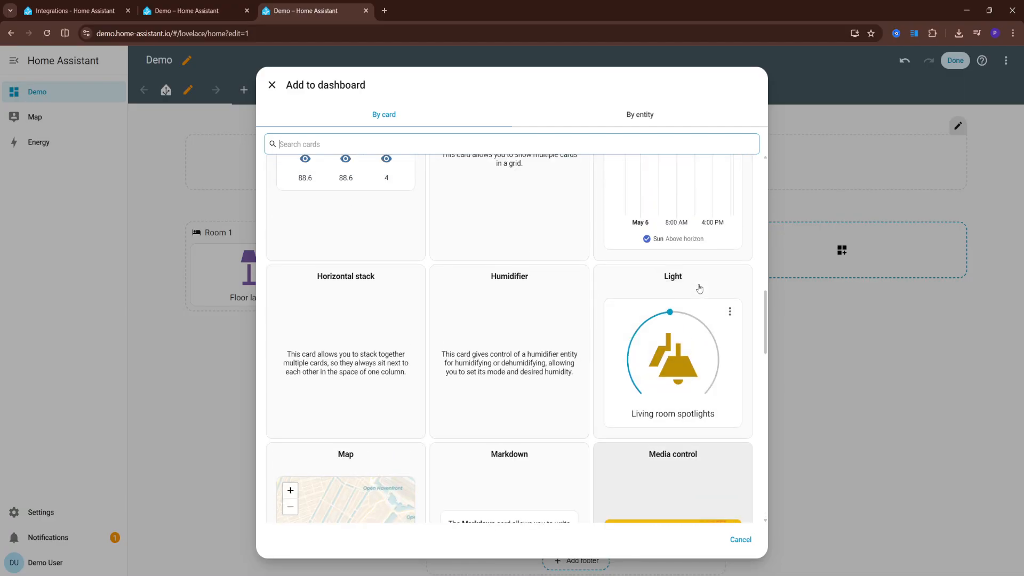
Look through the list of entities that can be added to the Room 2 section.
click(671, 126)
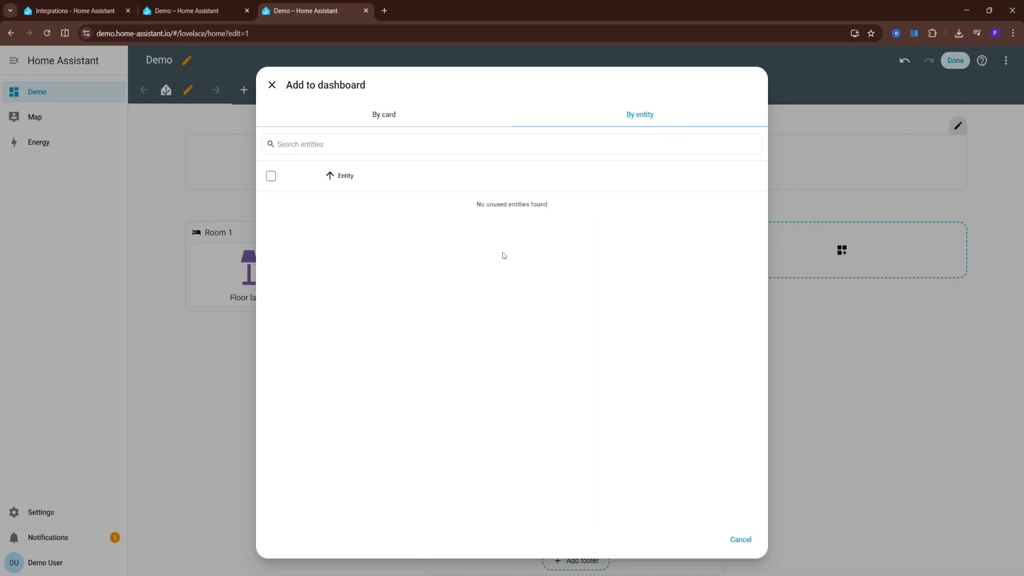
scroll(419, 282, down, 5)
scroll(411, 278, down, 5)
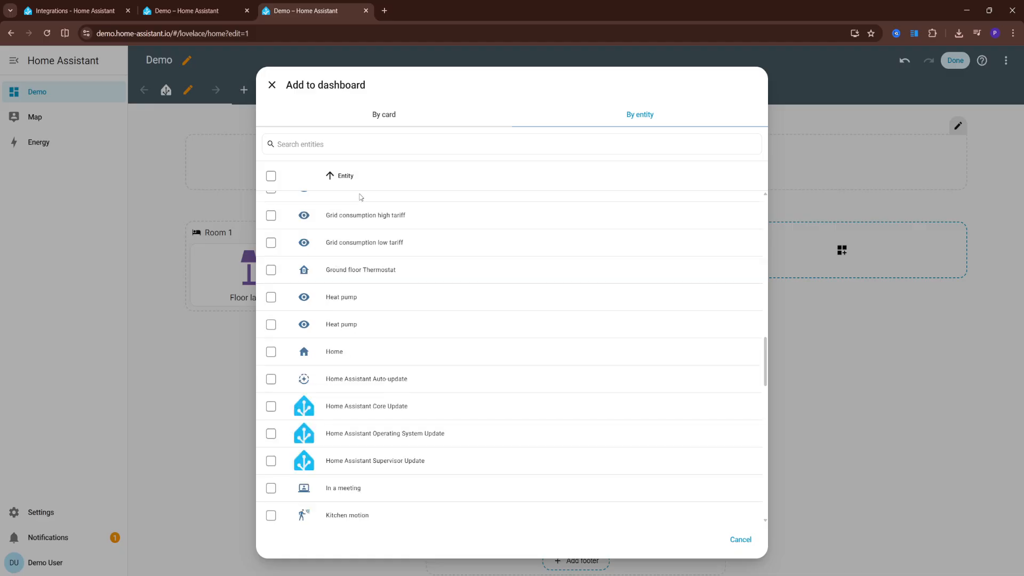
scroll(385, 292, up, 3)
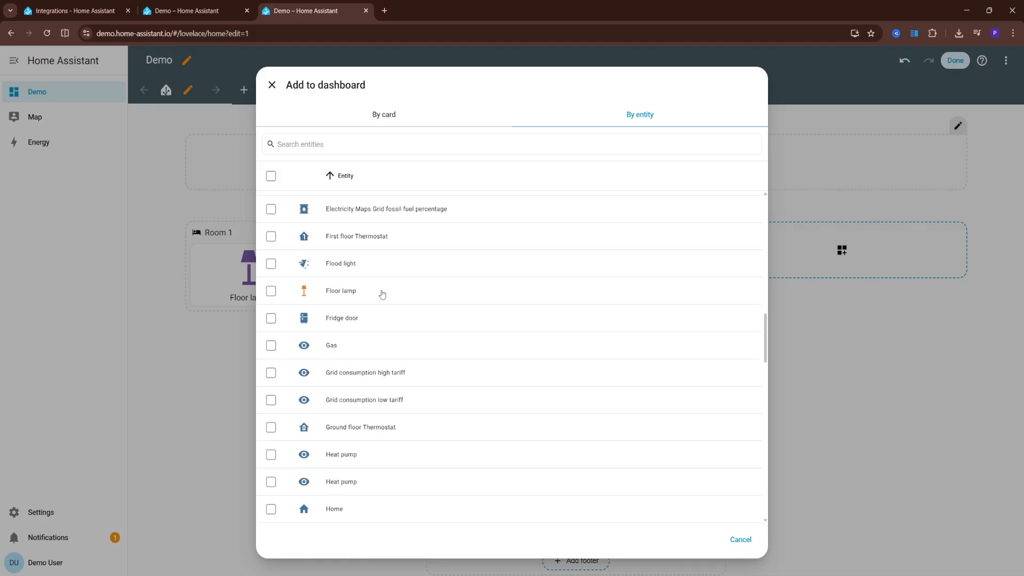
scroll(382, 294, up, 2)
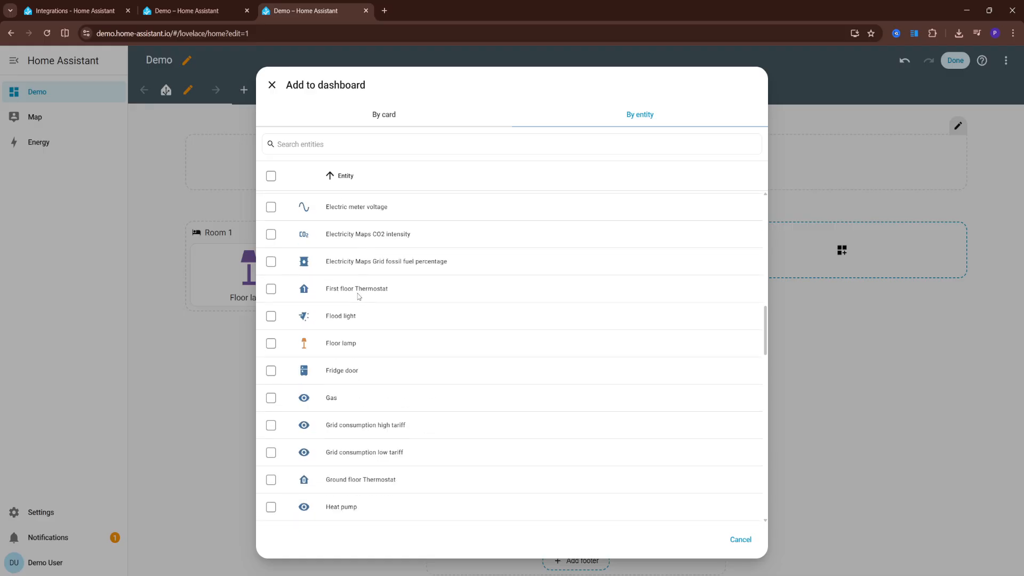
scroll(352, 328, up, 3)
scroll(352, 329, up, 10)
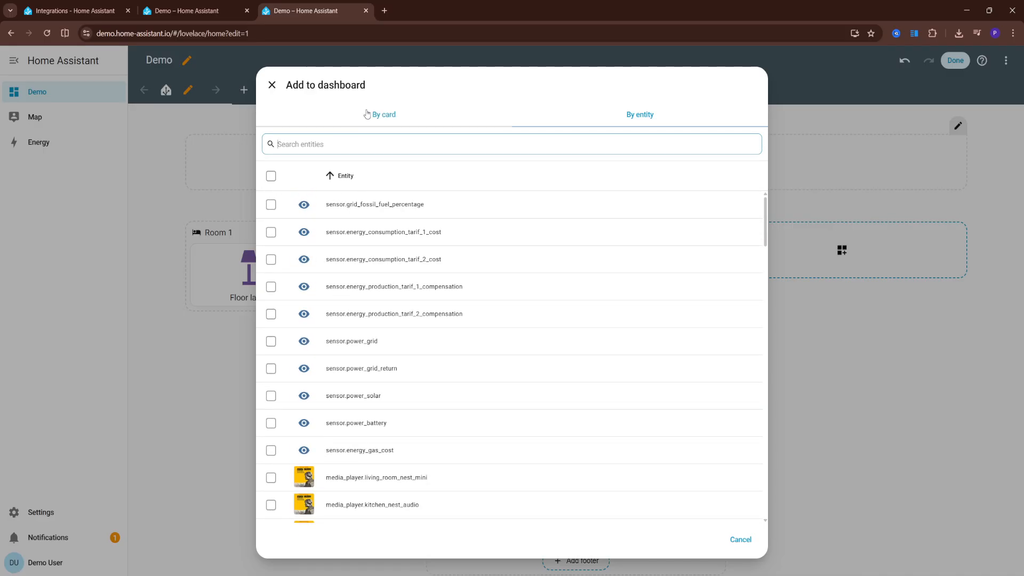
Return to the card types and add an Alarm panel card without an entity to the Room 2 section.
click(383, 114)
scroll(555, 292, down, 2)
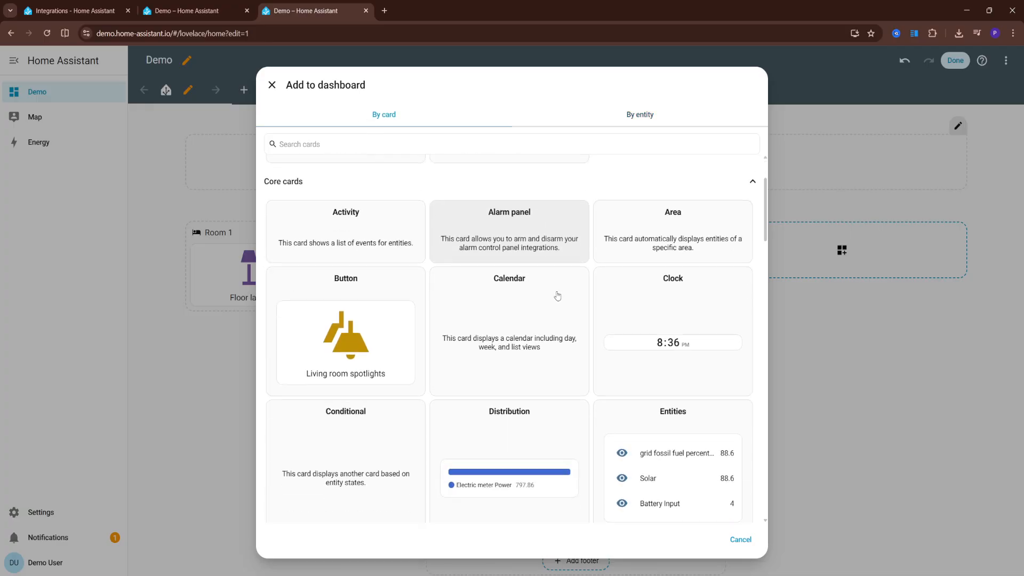
click(510, 221)
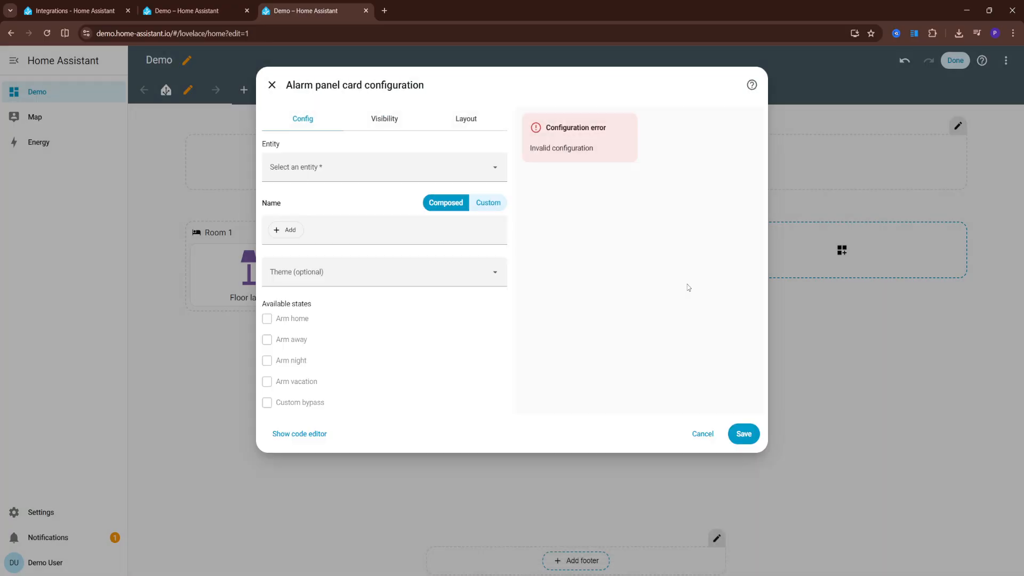
click(758, 434)
Reopen the Alarm panel card's configuration, check which entities it offers, and close it without changes.
click(517, 268)
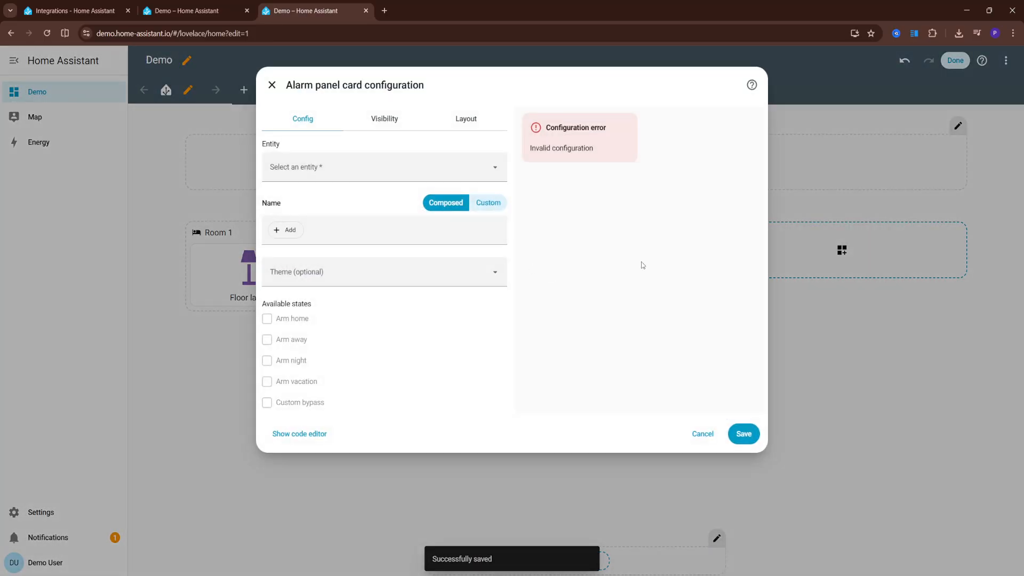
click(416, 166)
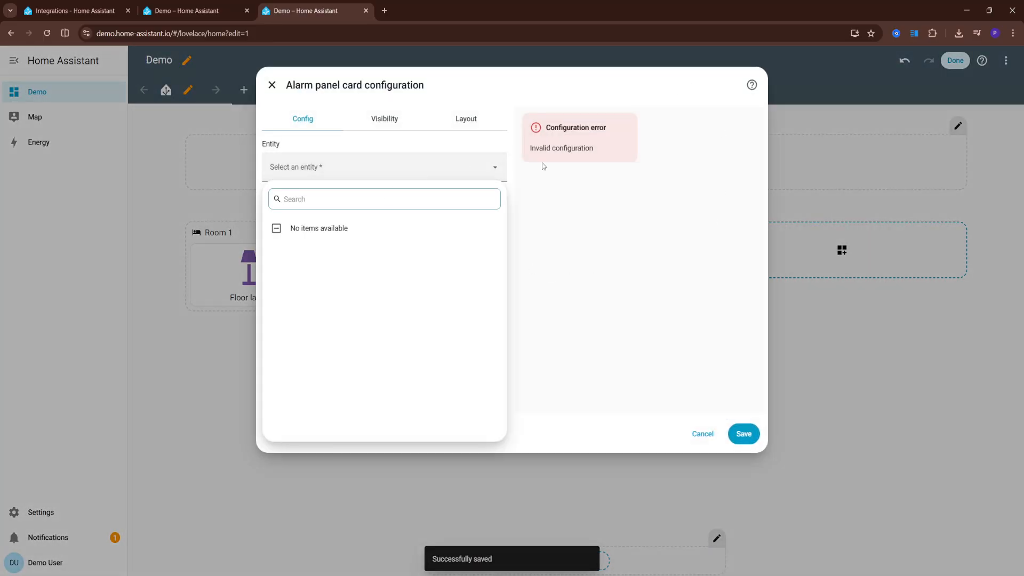
click(536, 200)
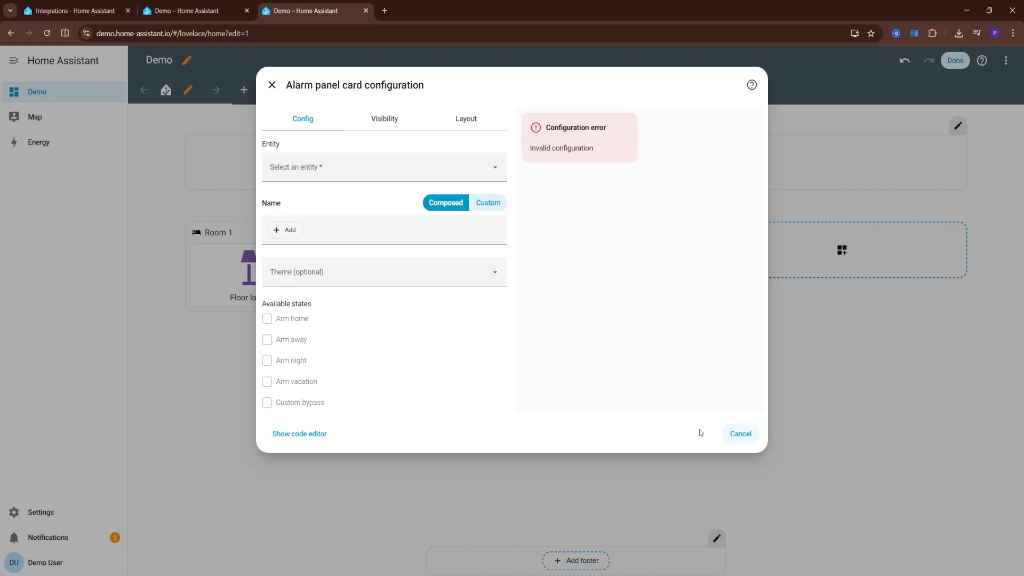
click(699, 432)
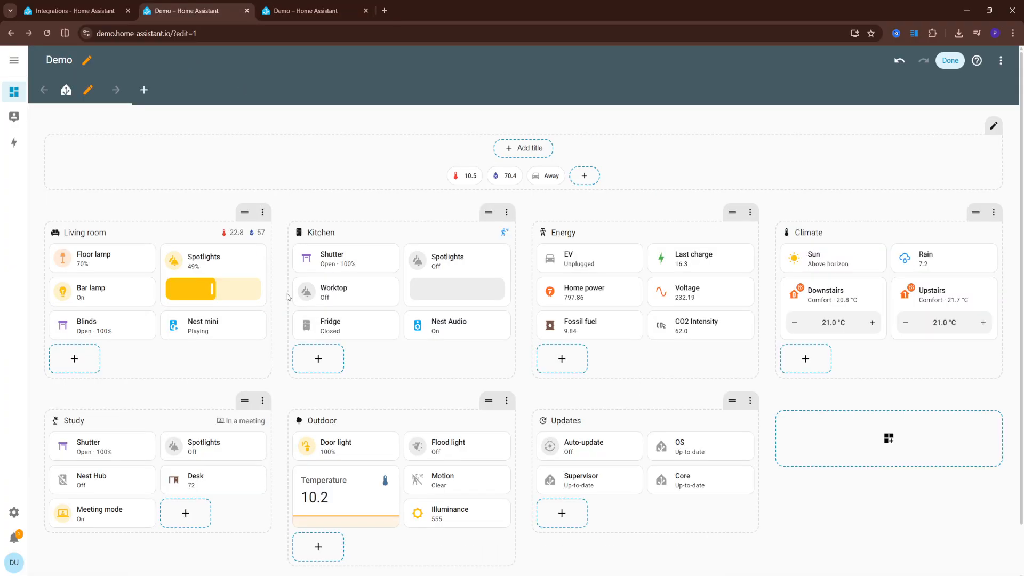
Switch to the browser tab with the fully populated demo dashboard and look over its sections.
scroll(393, 335, down, 1)
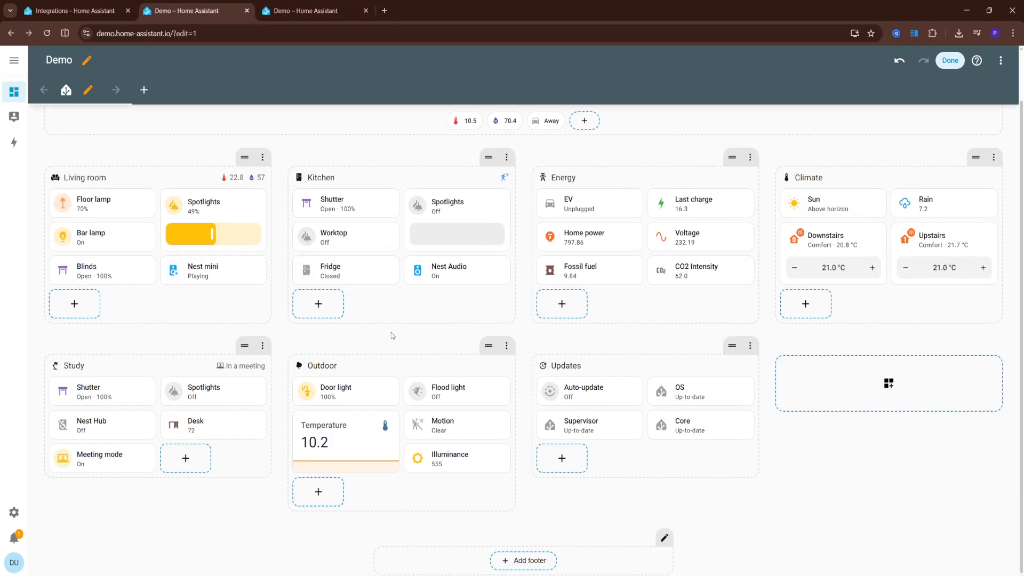
Finish editing the dashboard, then view the Kitchen Fridge card's details and history and close them.
scroll(404, 358, up, 1)
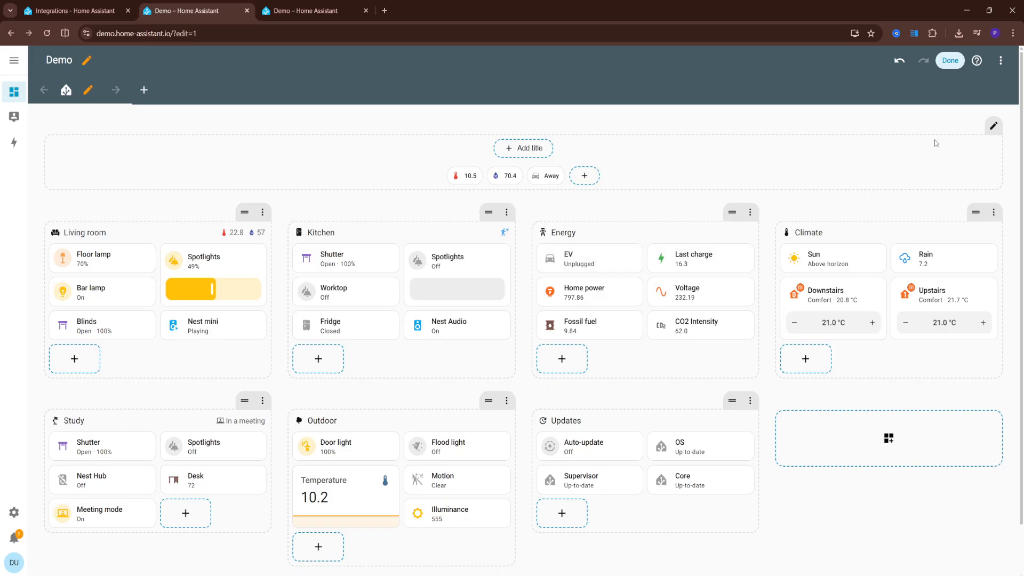
click(955, 67)
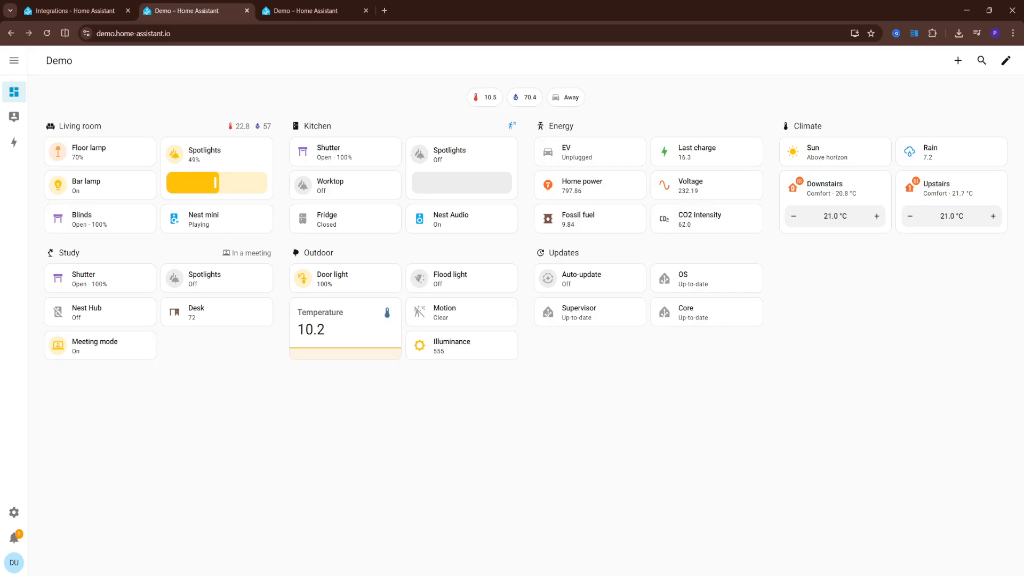
click(347, 222)
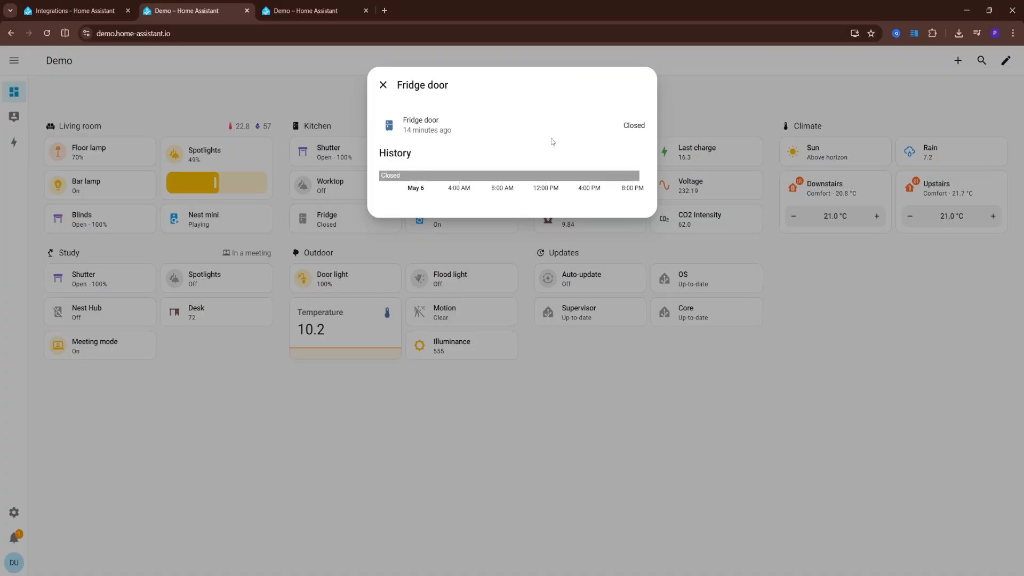
click(783, 223)
Return the dashboard to edit mode, check the Kitchen Shutter card's configuration, and close it without changes.
click(1005, 61)
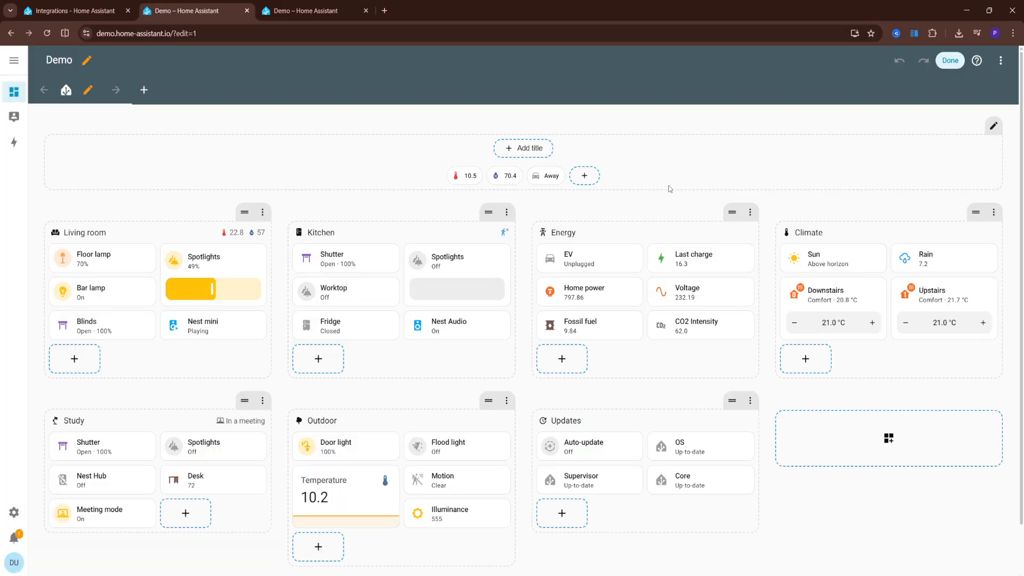
click(320, 258)
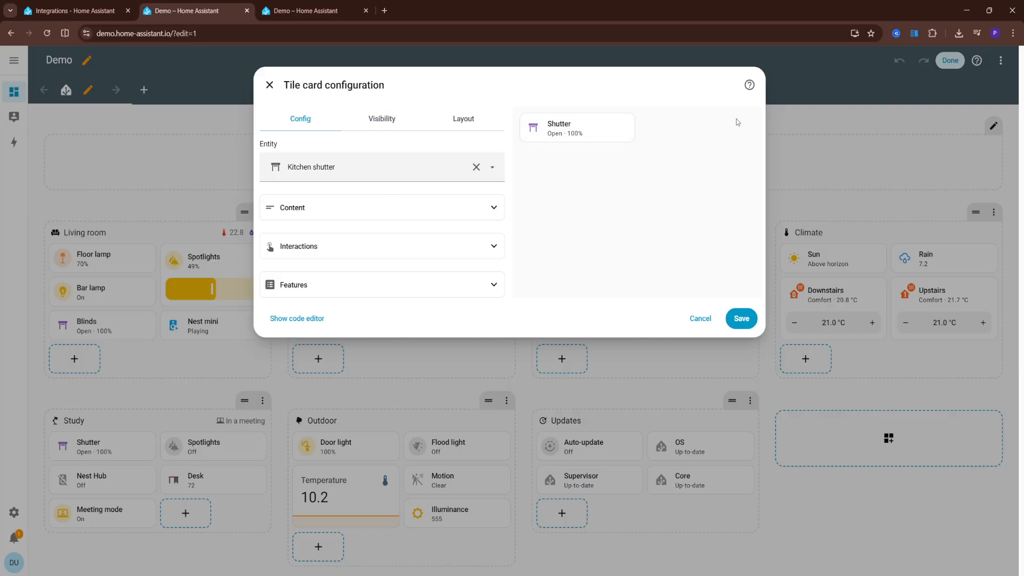
click(269, 85)
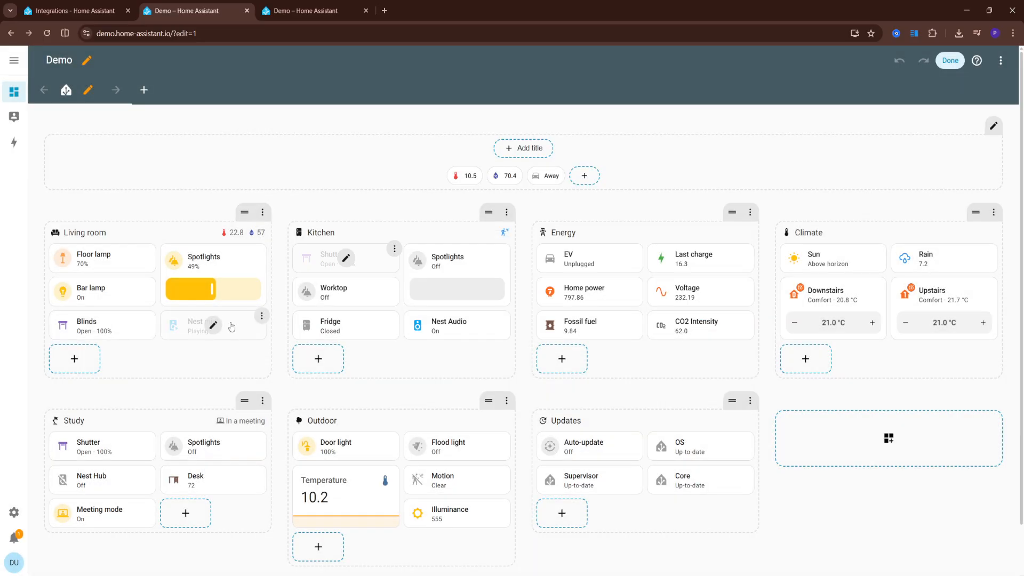
In the Living room Spotlights card's configuration, set the brightness to 50%, review the visibility and layout settings, and save the card.
click(223, 270)
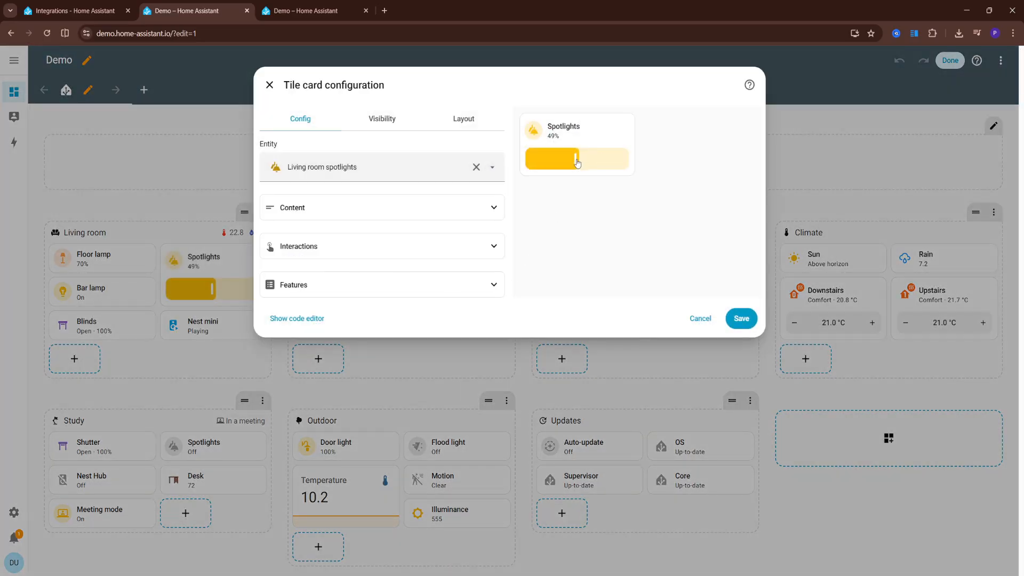
mouse_move(577, 163)
mouse_down()
mouse_move(539, 164)
mouse_move(580, 164)
mouse_up()
click(367, 127)
click(455, 126)
click(316, 120)
click(741, 318)
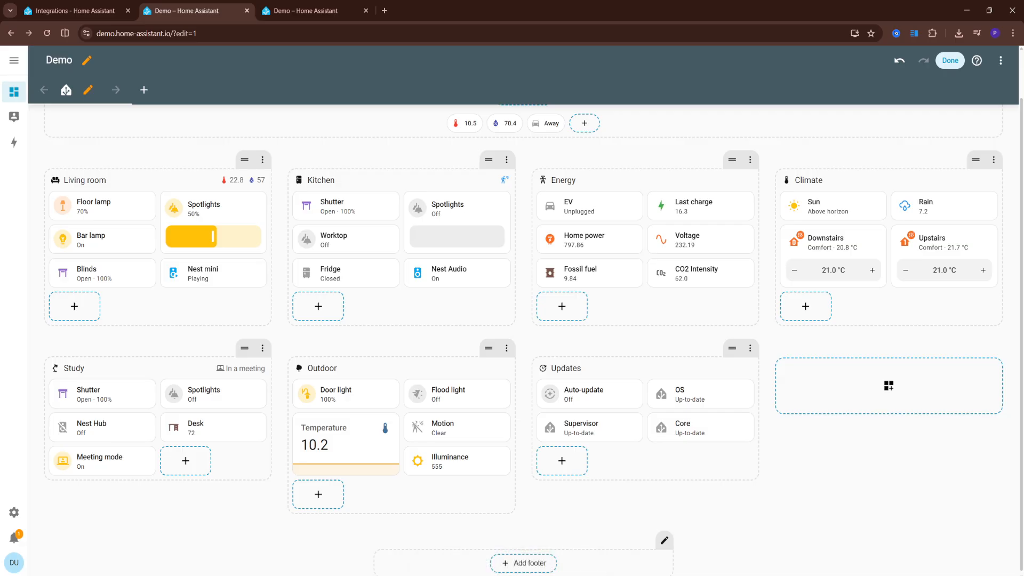
scroll(623, 331, up, 1)
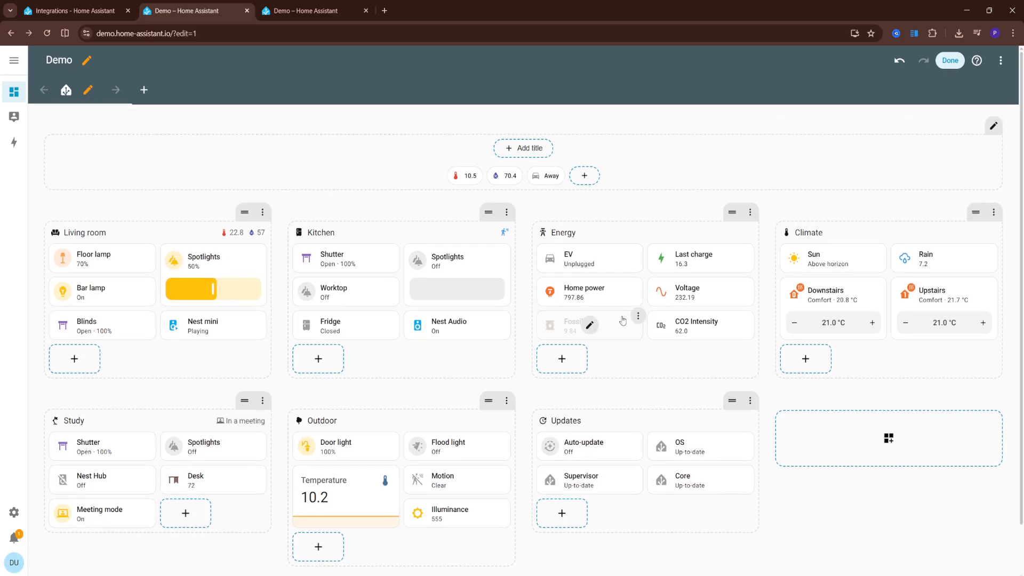
scroll(567, 257, down, 1)
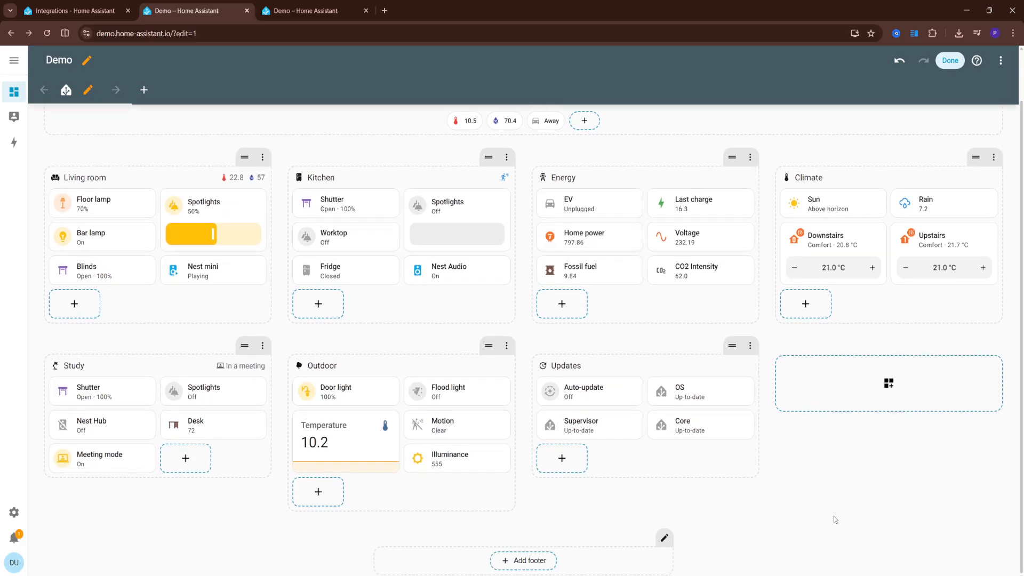